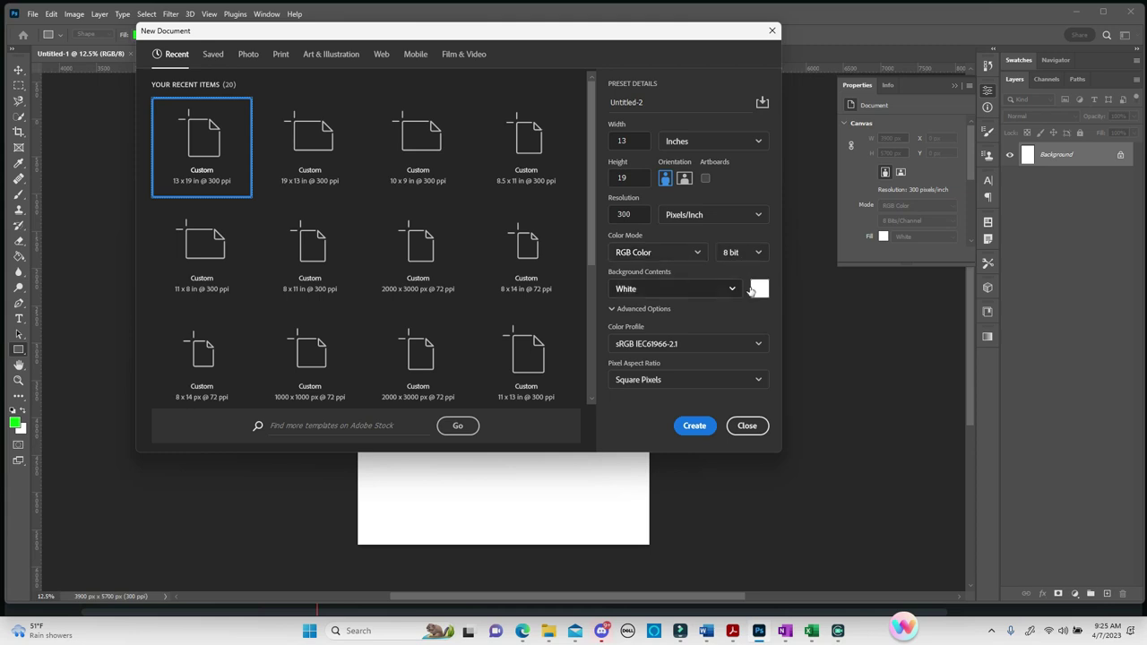
Step: Create a portrait 13 × 19 inch, 300 ppi document and draw a green rectangle about 2639 × 2364 px in its upper-left area
click(699, 430)
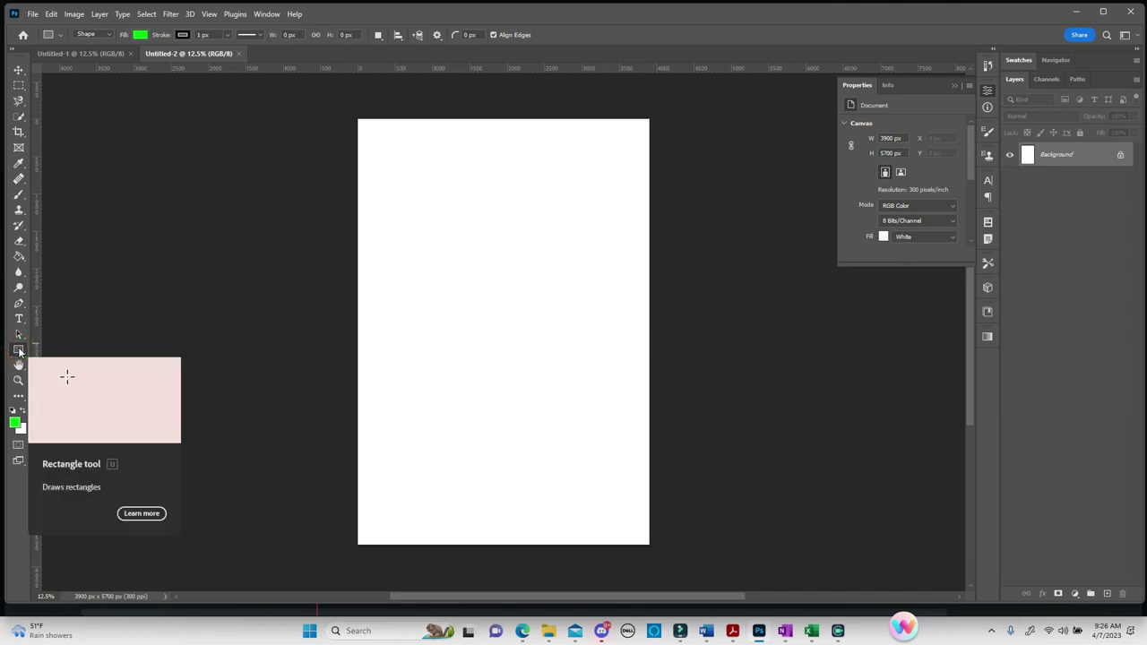
drag(372, 142, 570, 319)
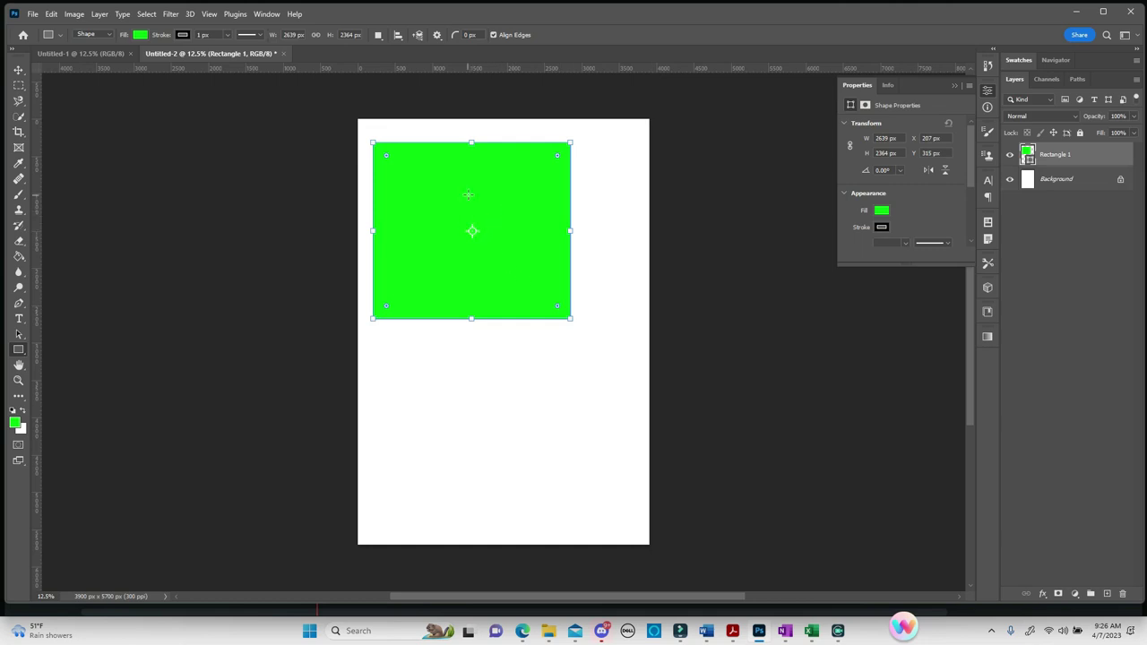
click(954, 85)
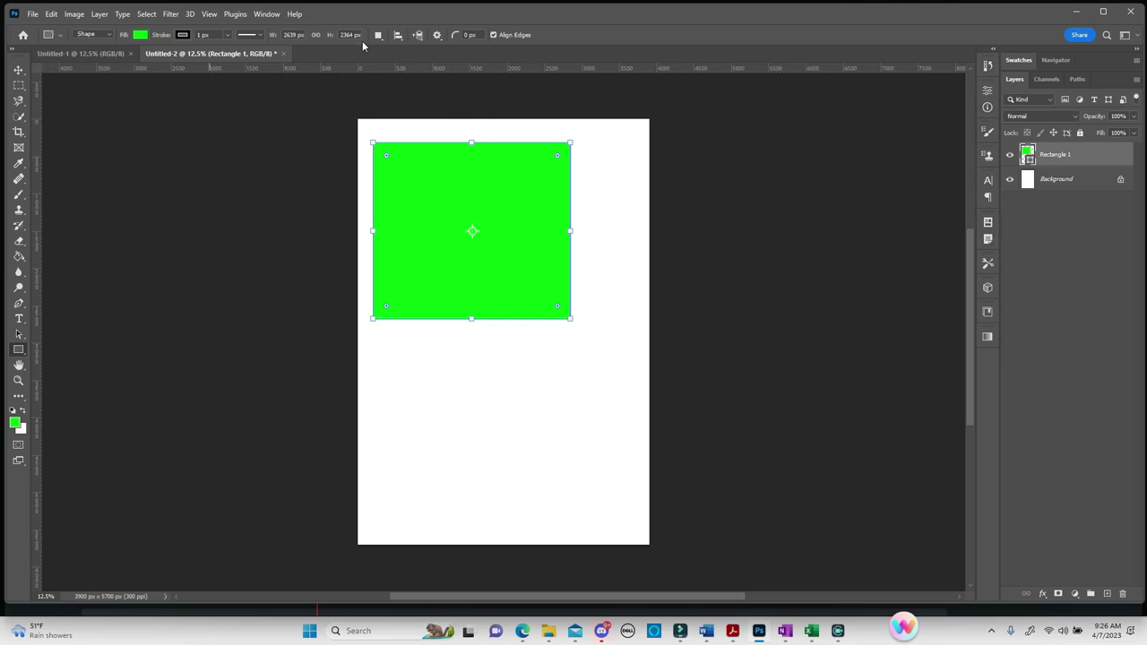
Step: Switch the green rectangle's width and height units from pixels to inches
drag(291, 34, 300, 35)
click(290, 35)
right_click(293, 37)
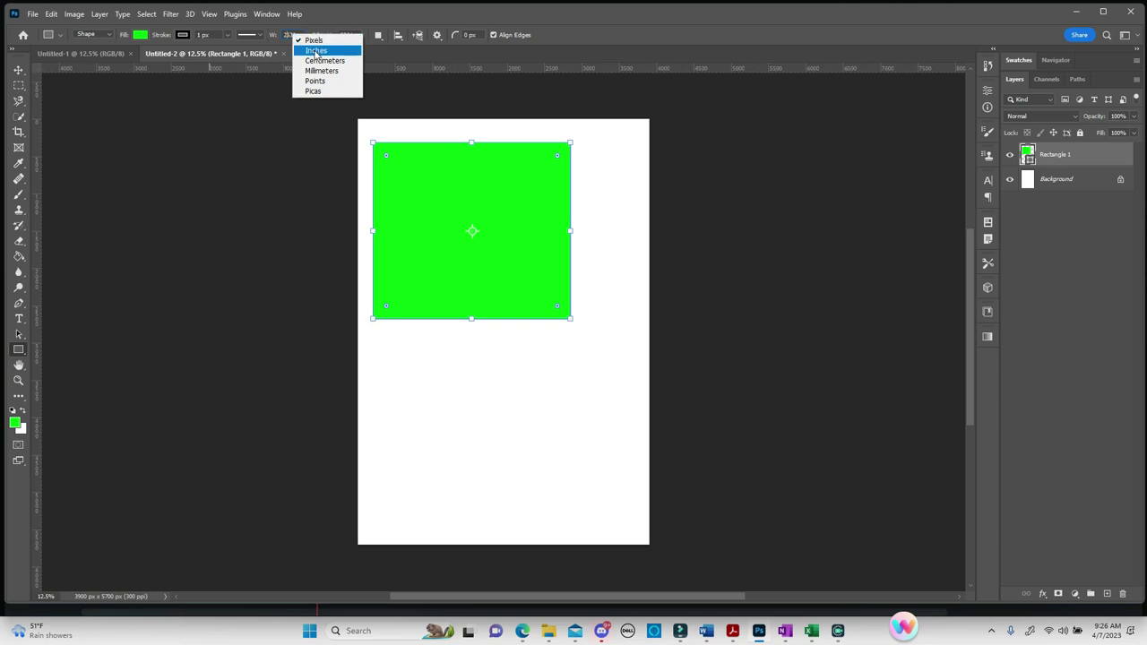
click(315, 51)
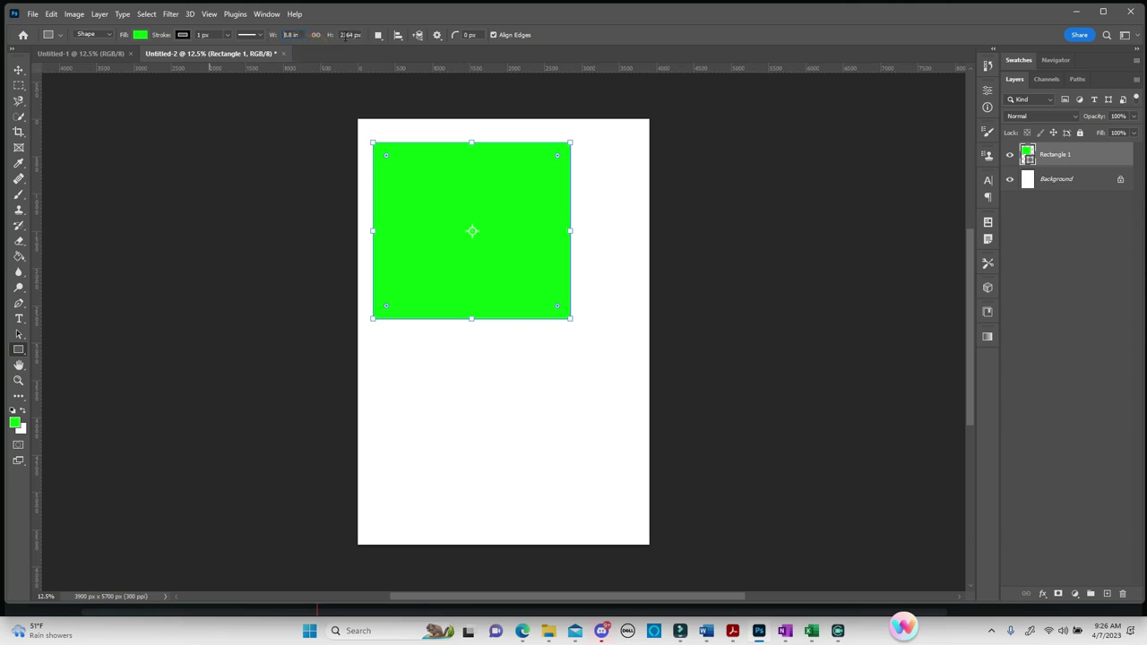
right_click(345, 38)
click(367, 54)
Step: Set the green rectangle's width and height to 4.2 in each
click(291, 35)
text(4.2 in)
key(Tab)
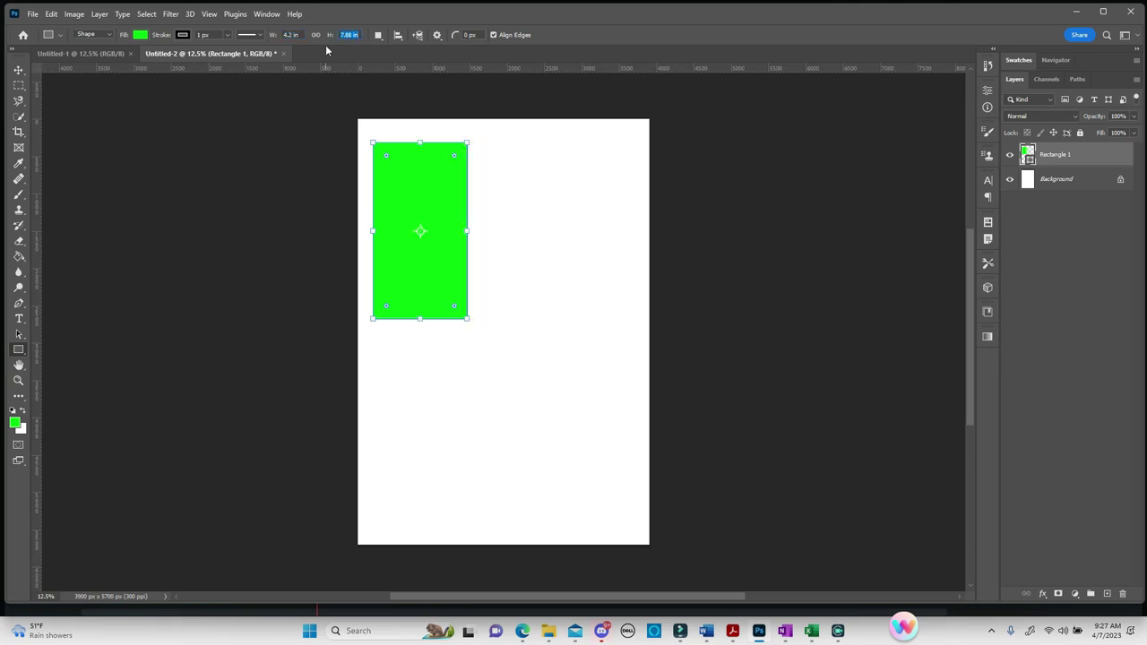
text(4.2)
key(Return)
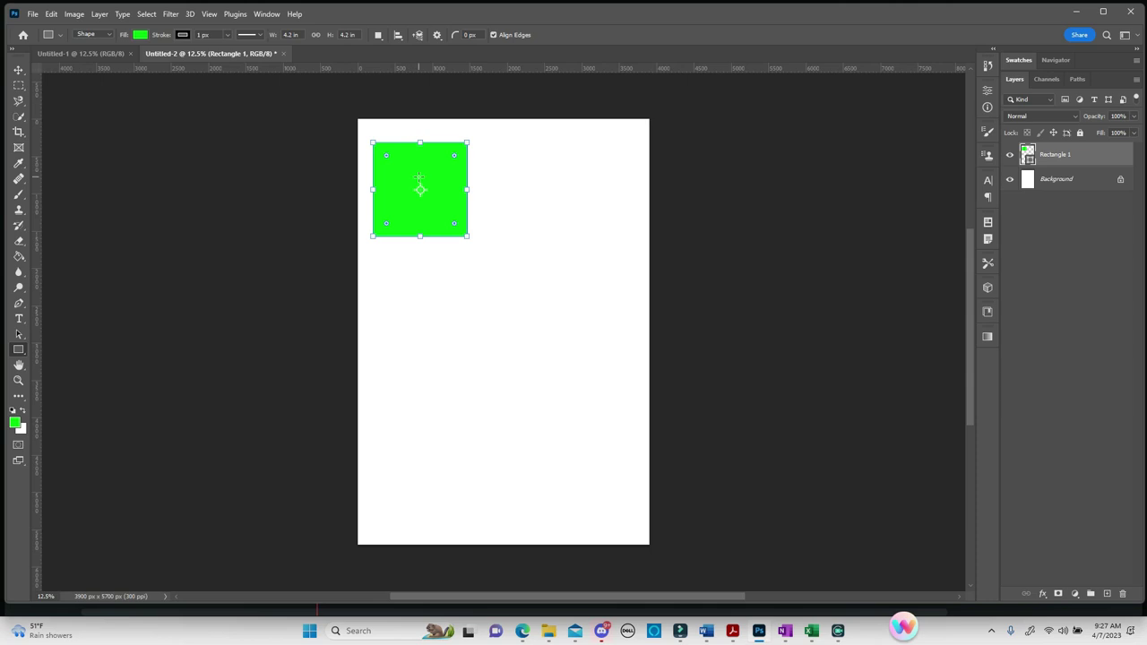
key(Escape)
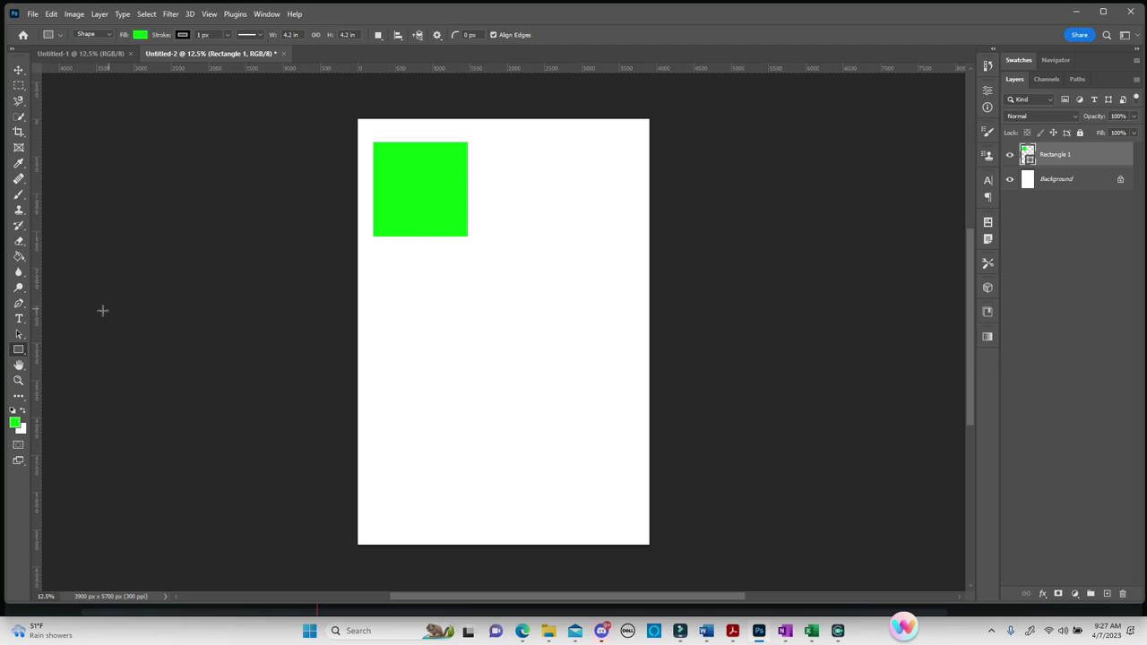
Step: Draw a second green rectangle about 2.69 × 1.43 in directly beneath the first one
click(18, 350)
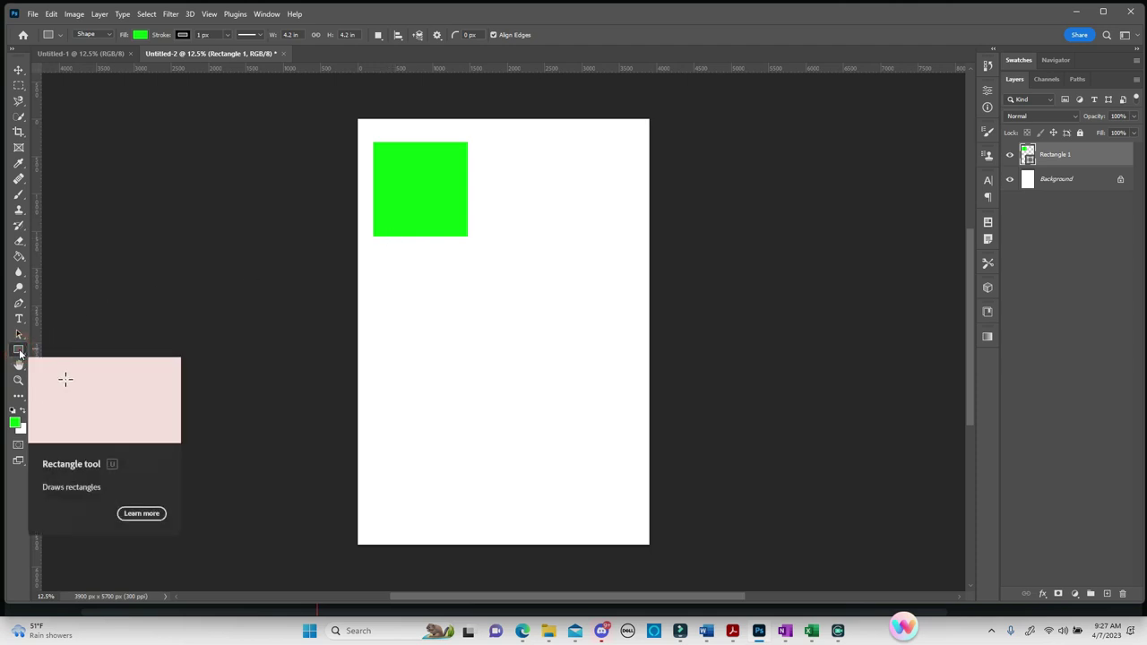
drag(395, 237, 457, 268)
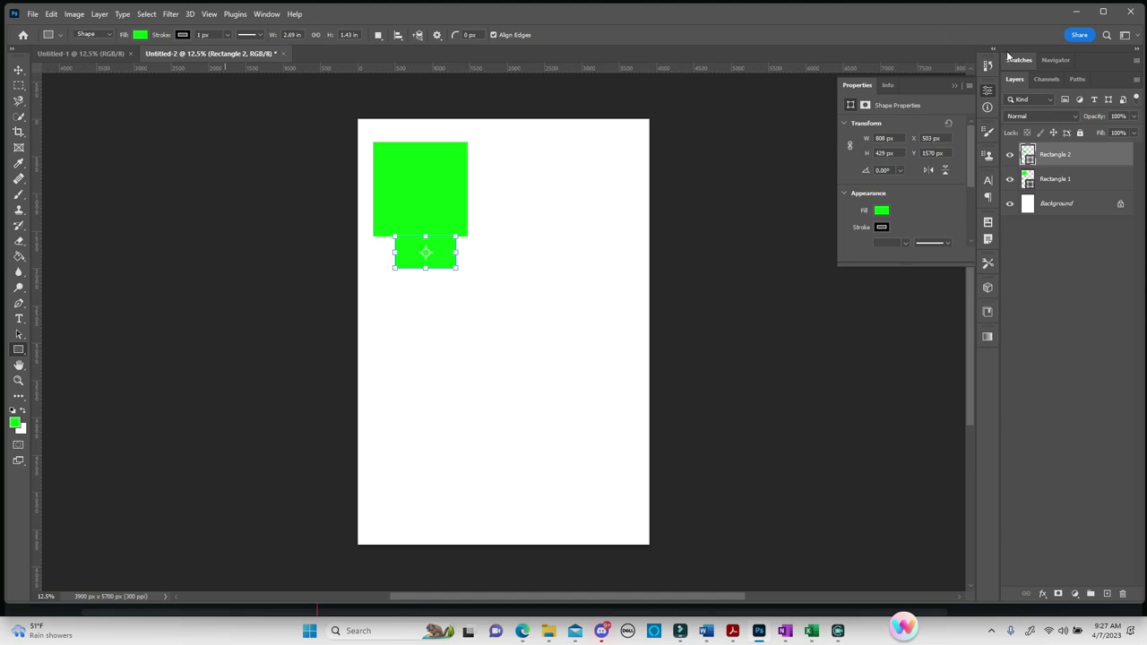
click(954, 86)
Step: Resize the second, smaller rectangle to 3.2 in wide and 1.45 in high
double_click(290, 34)
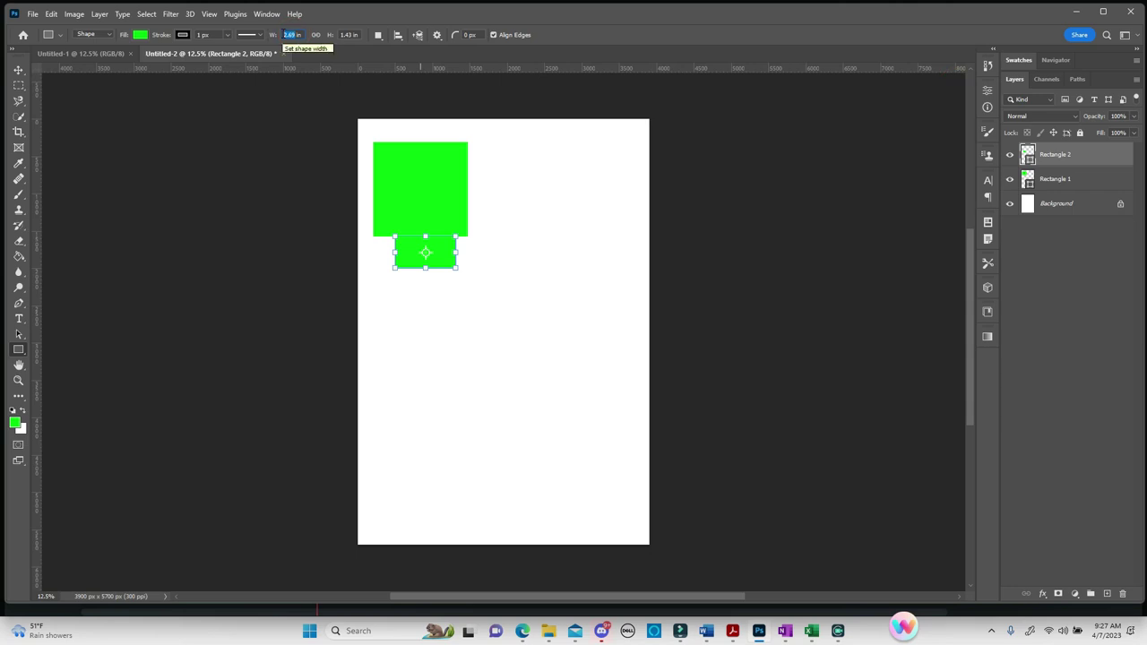
text(3.2)
key(Tab)
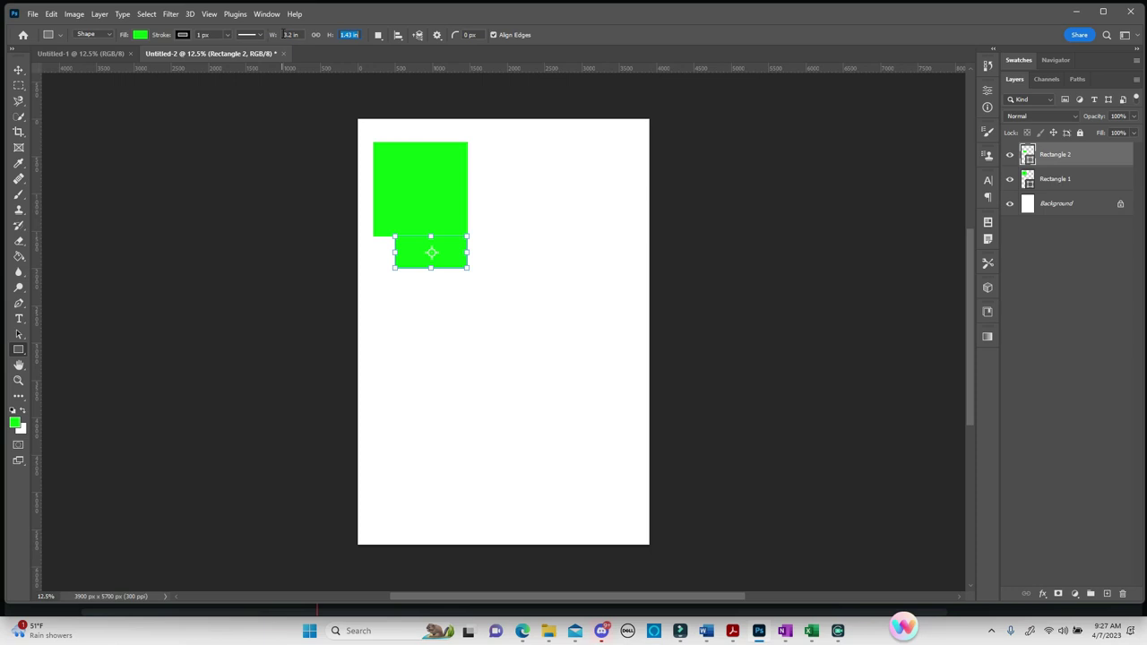
text(1.45)
key(Return)
key(Return)
Step: Move the two rectangles so the smaller one sits centered and flush against the larger one's lower edge
click(18, 70)
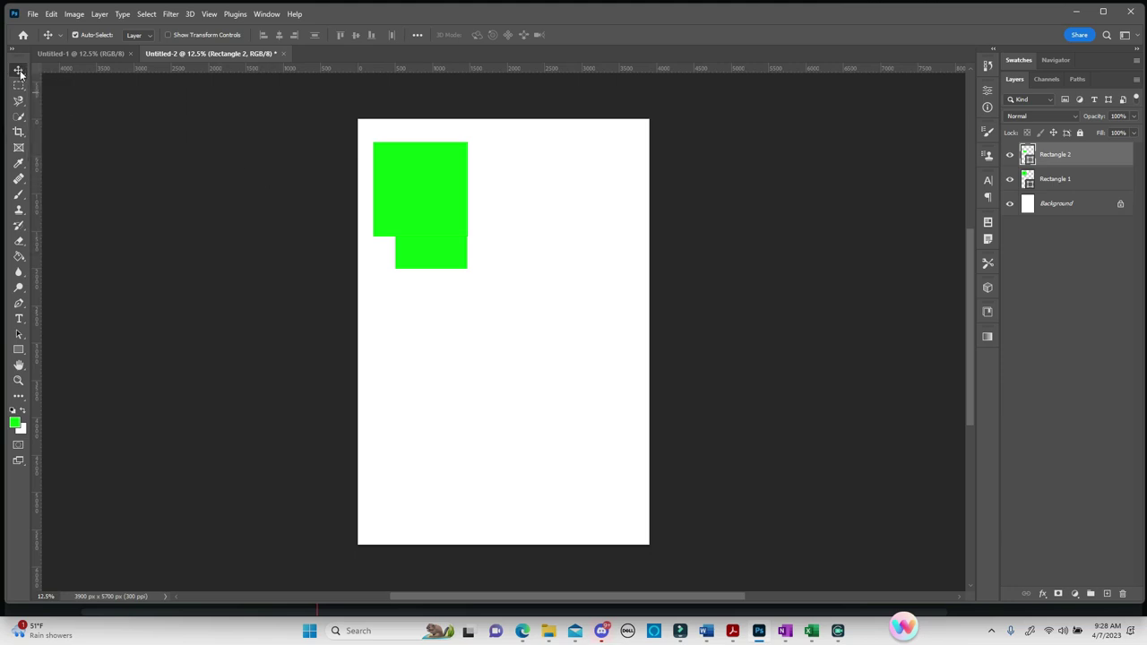
mouse_move(385, 180)
mouse_down()
mouse_move(411, 172)
mouse_move(369, 191)
mouse_move(422, 170)
mouse_move(398, 170)
mouse_up()
click(434, 263)
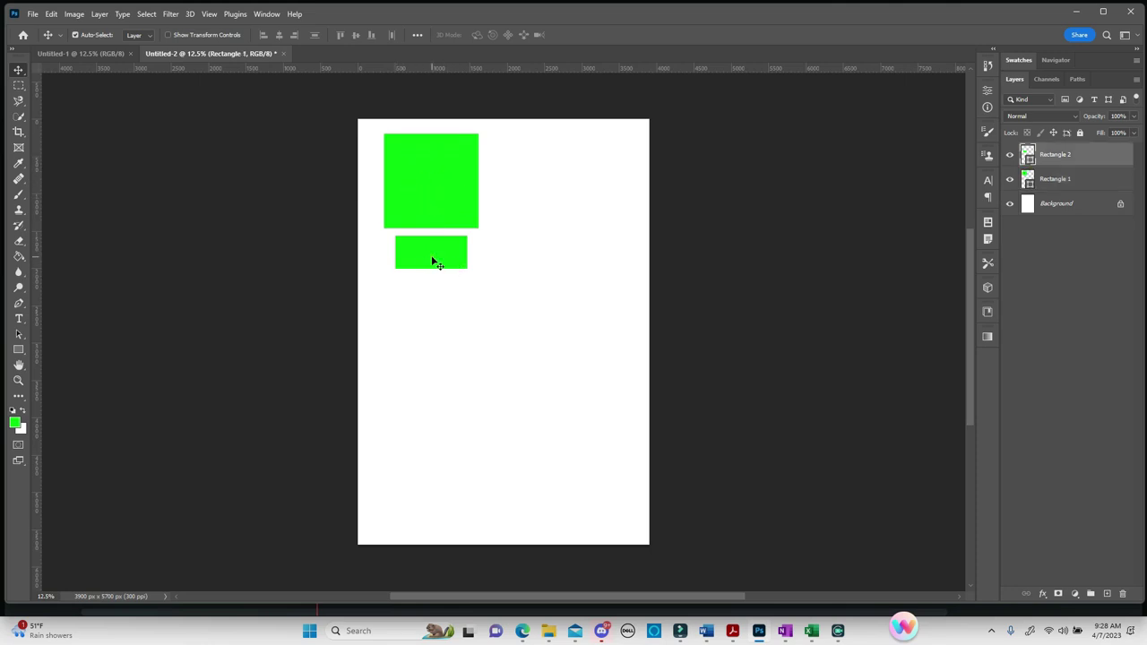
mouse_move(435, 259)
mouse_down()
mouse_move(431, 233)
mouse_move(431, 258)
mouse_move(443, 252)
mouse_move(420, 252)
mouse_move(431, 253)
mouse_up()
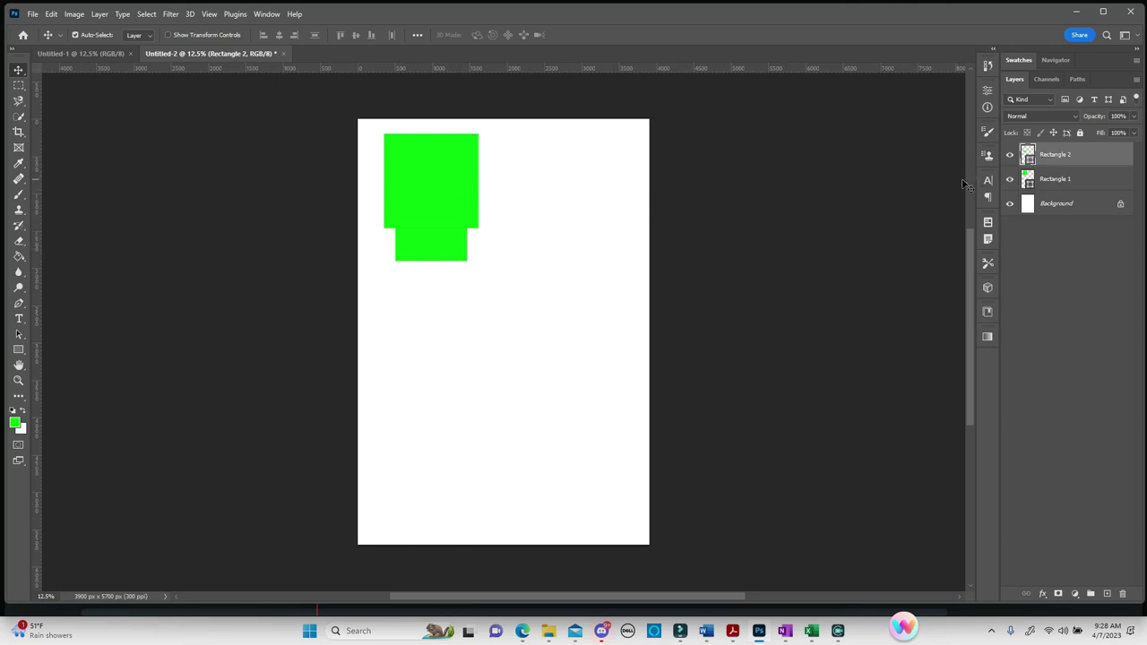
Step: Select both the Rectangle 1 and Rectangle 2 layers and convert them to a single smart object
click(1056, 182)
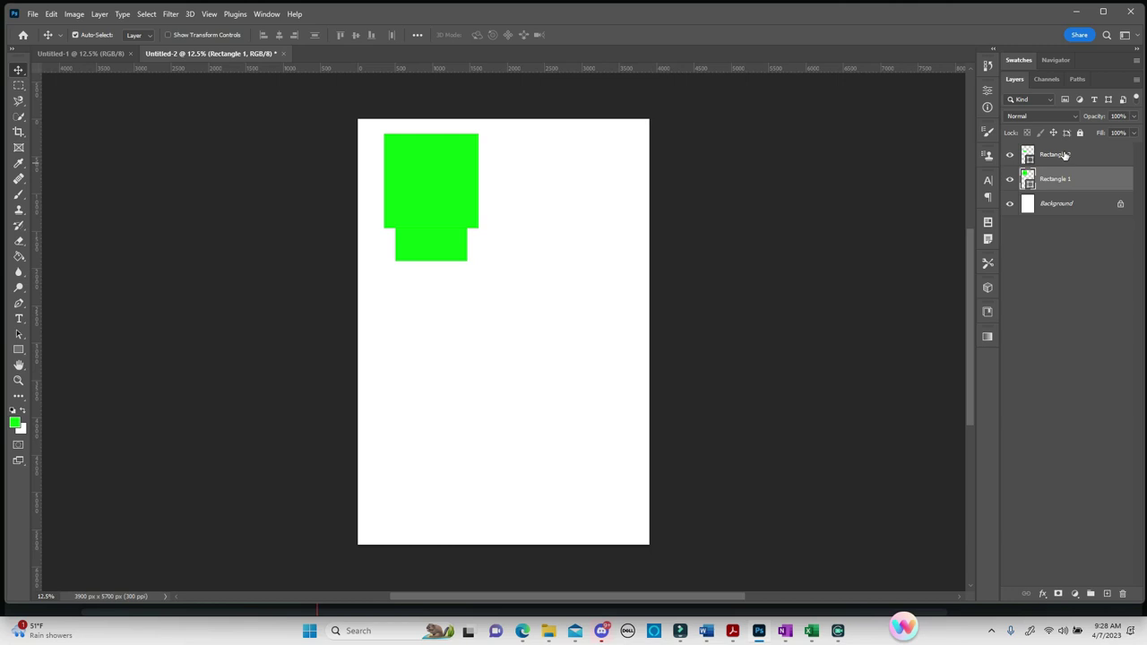
click(1065, 158)
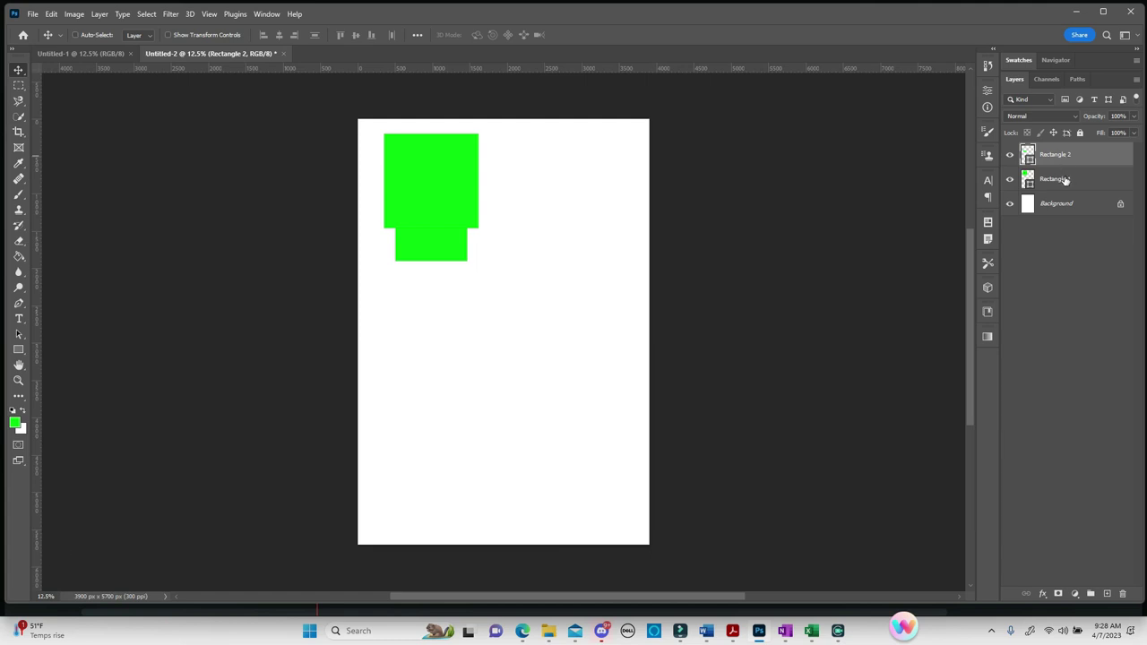
ctrl+click(1064, 180)
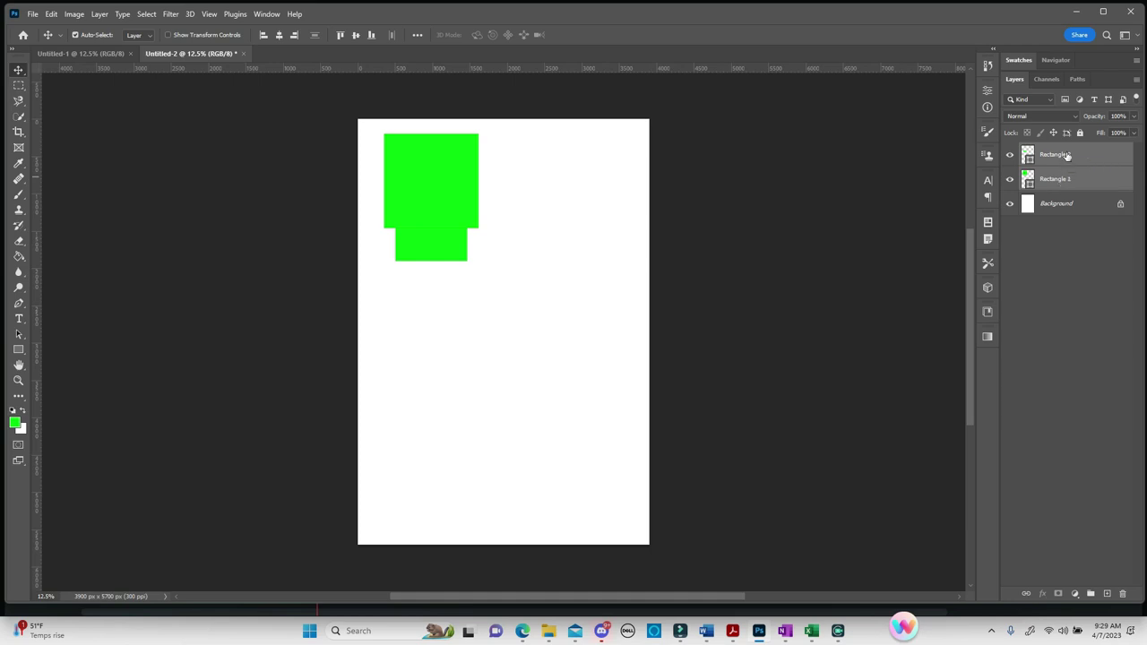
right_click(1066, 156)
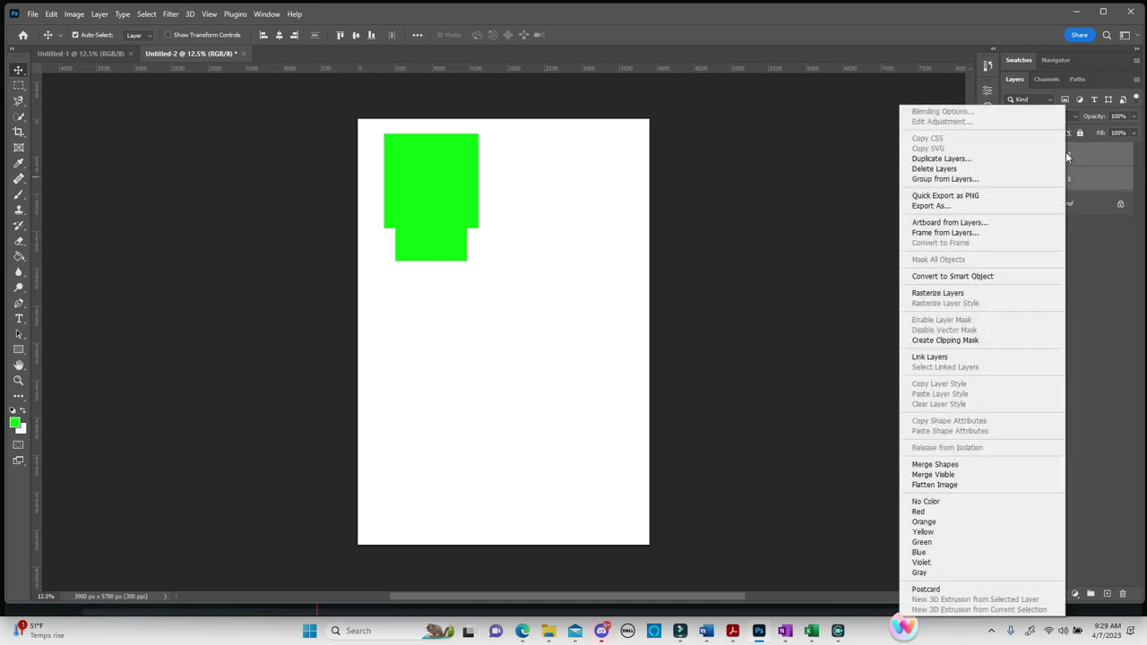
click(979, 278)
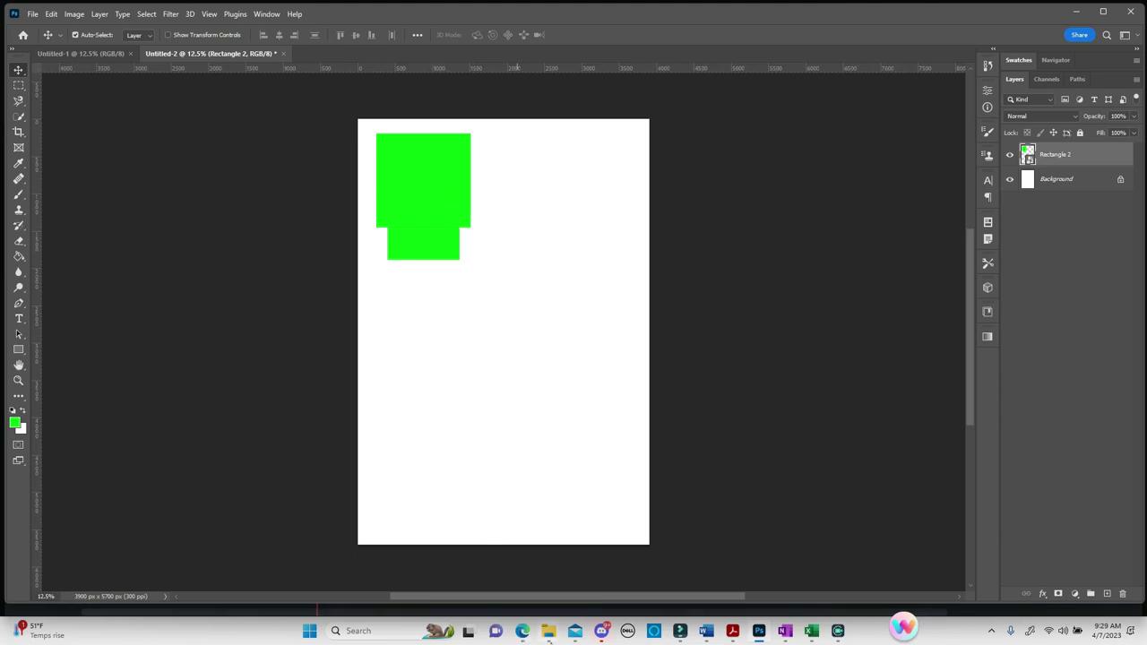
Step: Place the bloodsplattered image from the BLOOD SPLATTER folder into the document
mouse_move(550, 634)
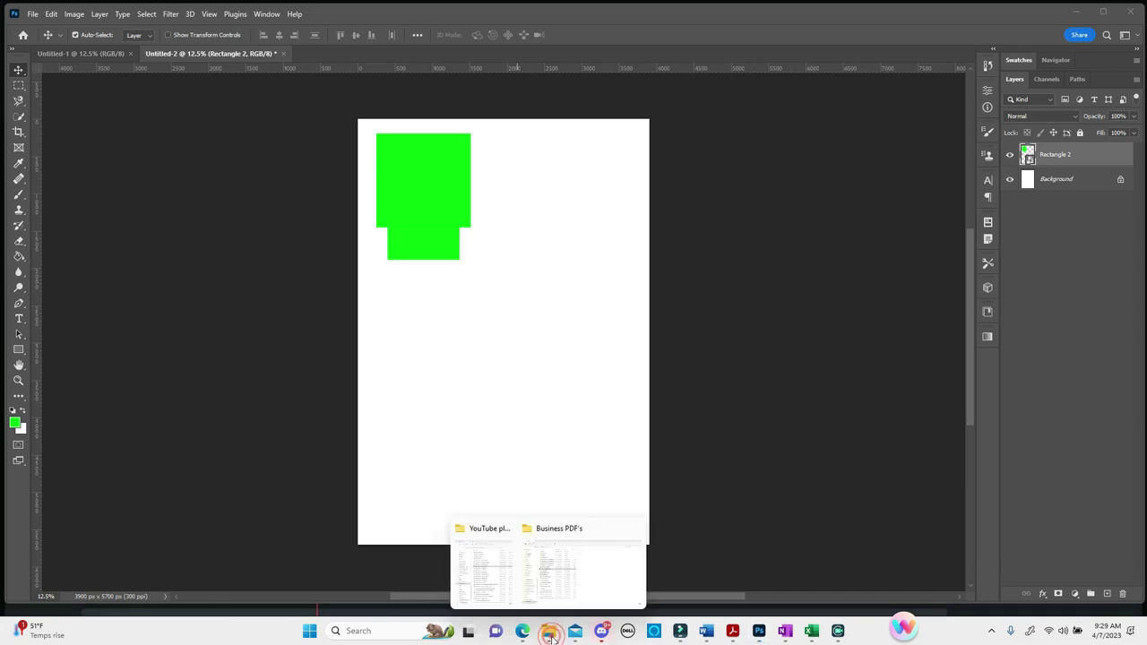
click(477, 526)
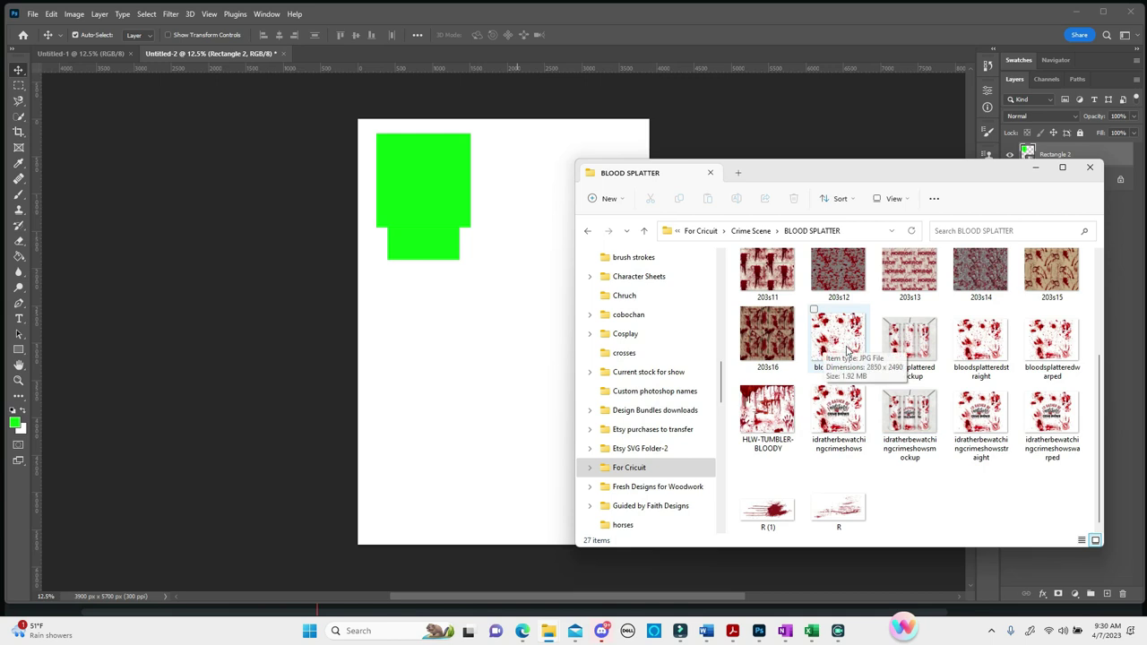
drag(847, 350, 480, 379)
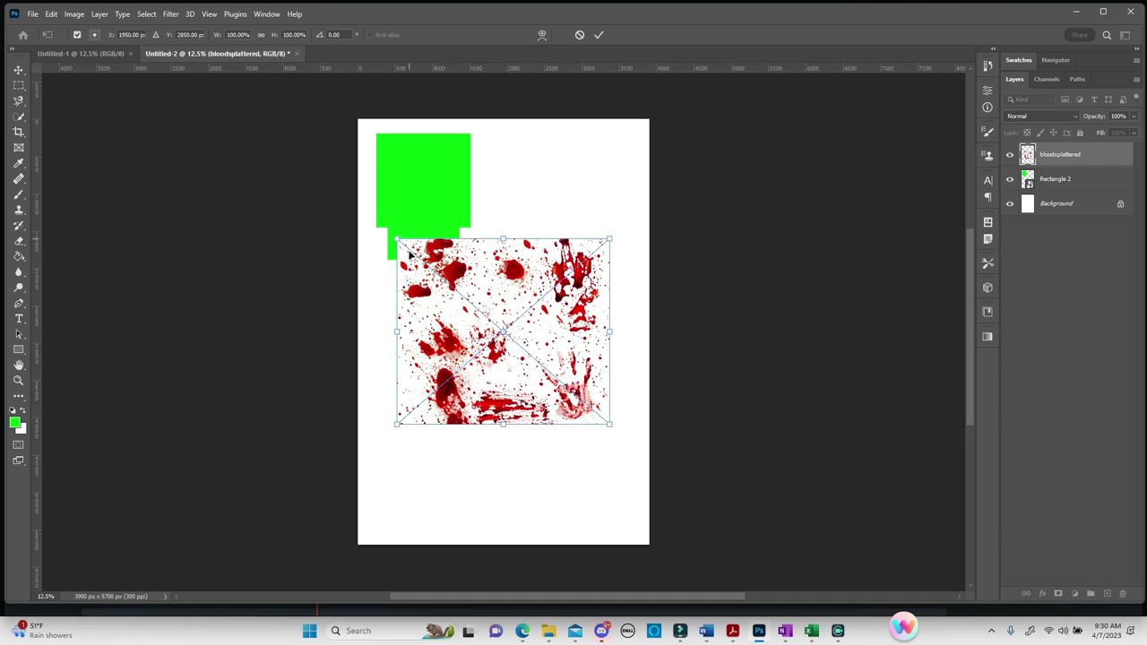
Step: Align the placed image with the green shape's upper-left corner and scale it to 44.25% width and 68.11% height to cover the shape
drag(512, 390, 494, 287)
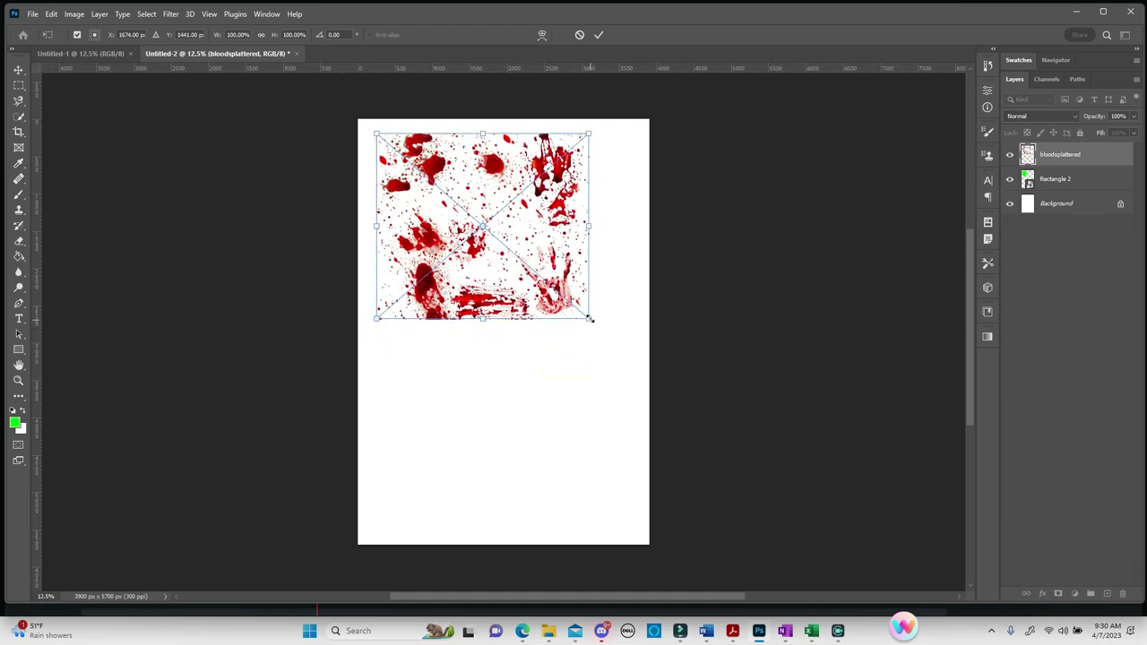
drag(589, 318, 472, 258)
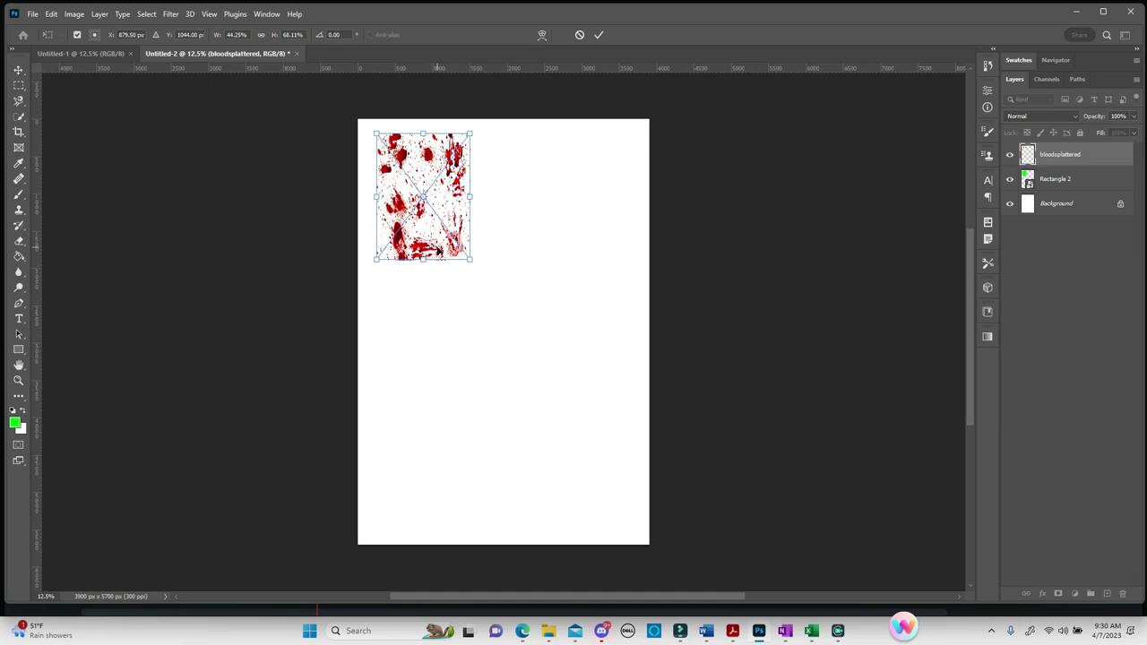
key(Return)
Step: Stretch the blood-splatter image's upper edge slightly past the top of the green shape
drag(439, 185, 440, 182)
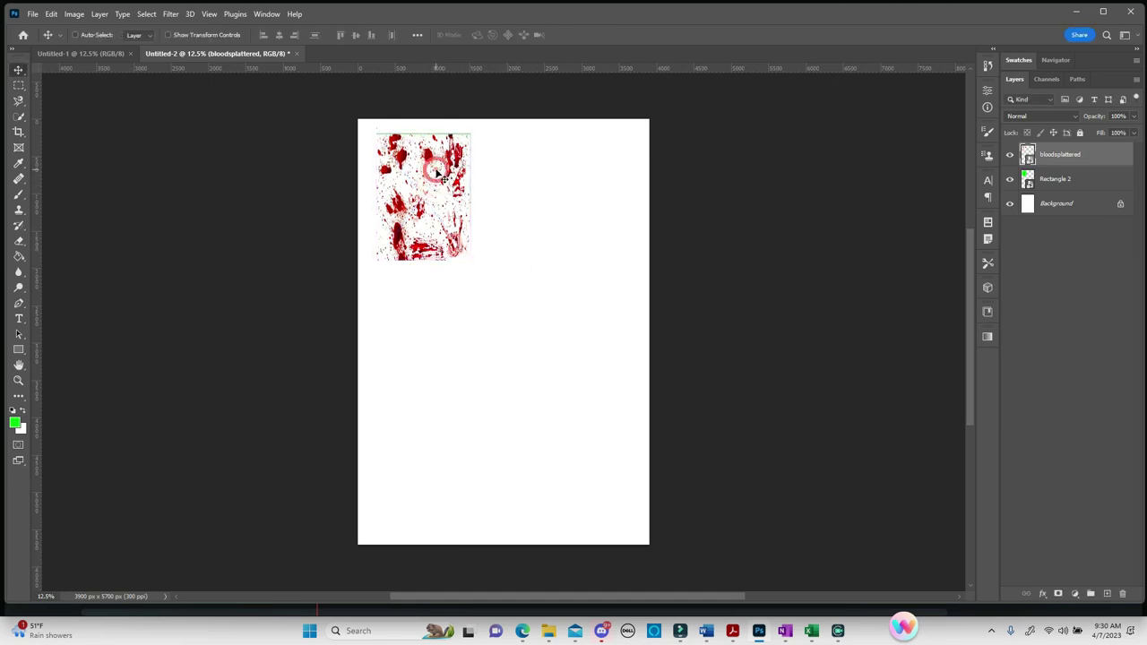
key(ctrl+t)
drag(422, 133, 422, 128)
key(Return)
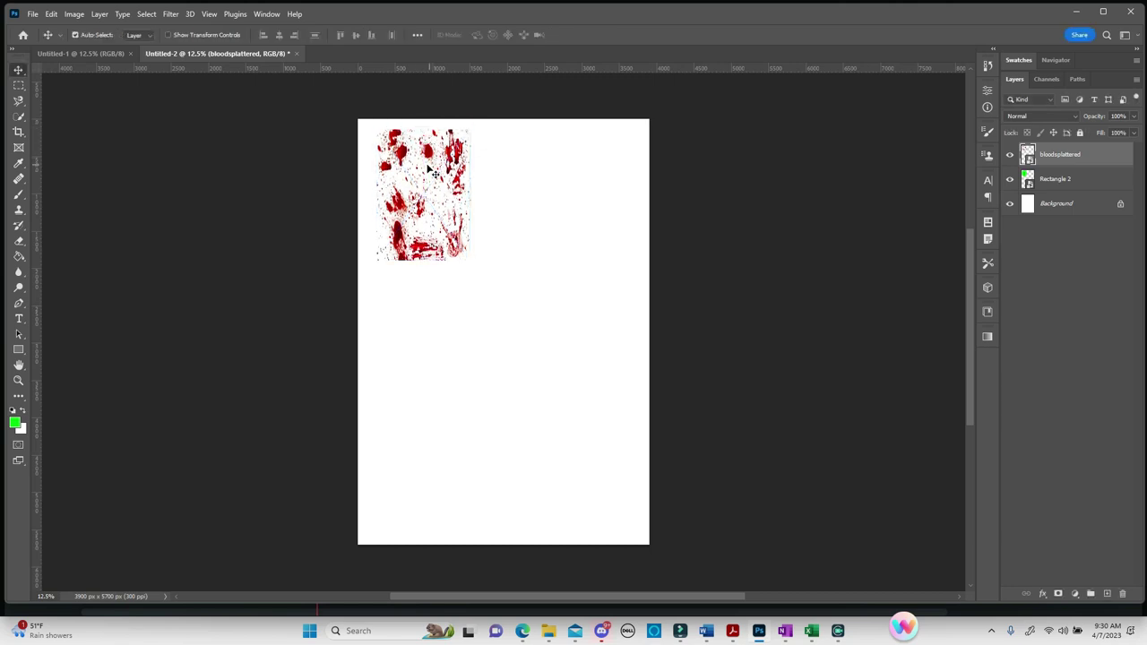
Step: Move the blood-splatter image beside and below the green shape to uncover it, and return it over the shape
drag(439, 191, 537, 195)
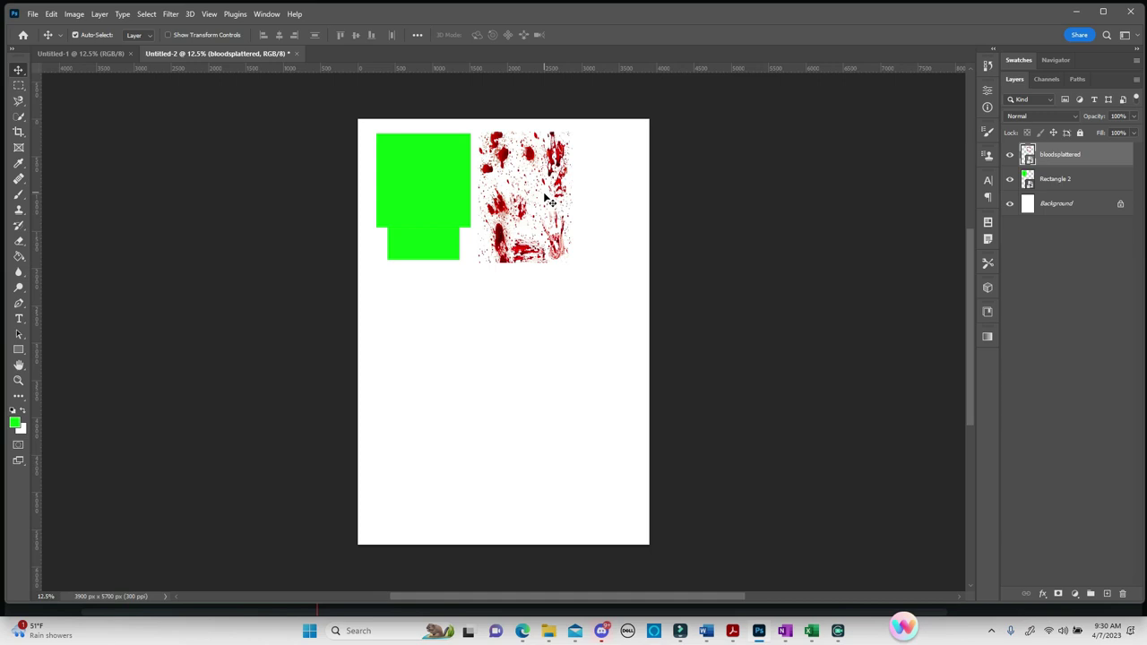
drag(536, 196, 441, 262)
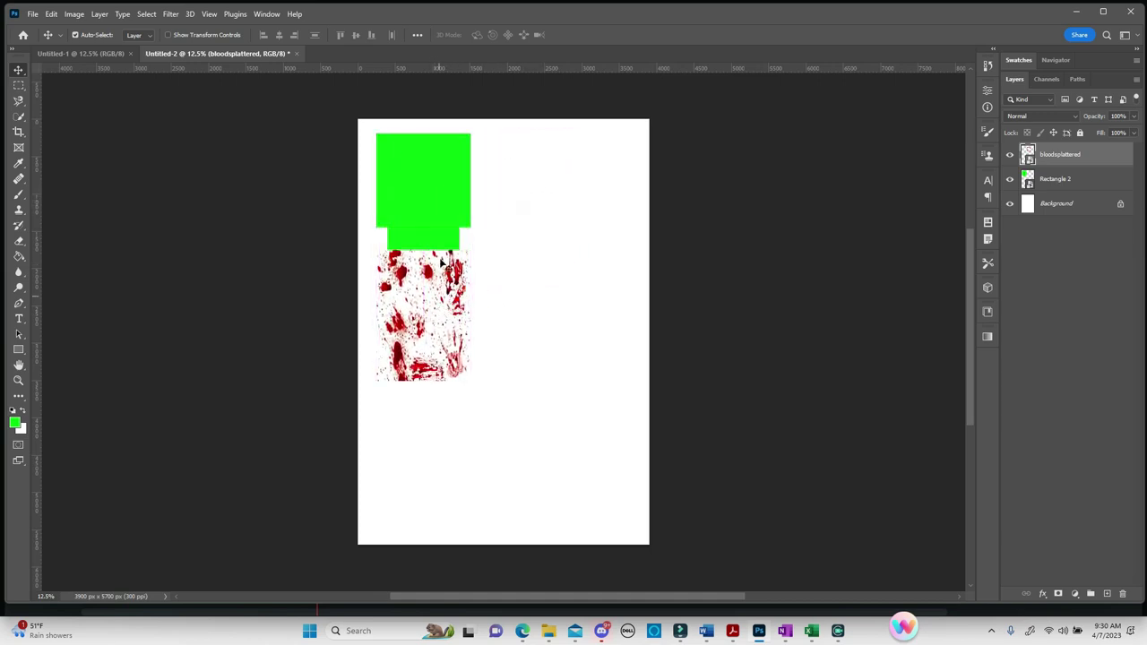
drag(427, 199, 453, 218)
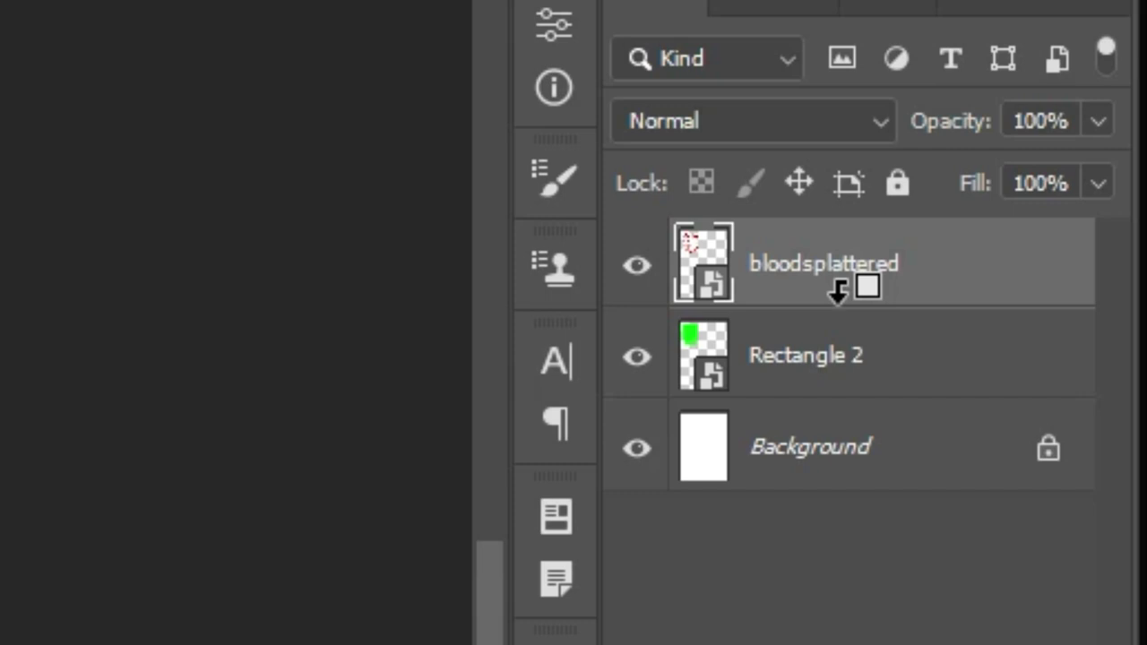
Step: Clip the bloodsplattered layer to the Rectangle 2 layer and reposition the image so it fills the whole shape
alt+click(837, 289)
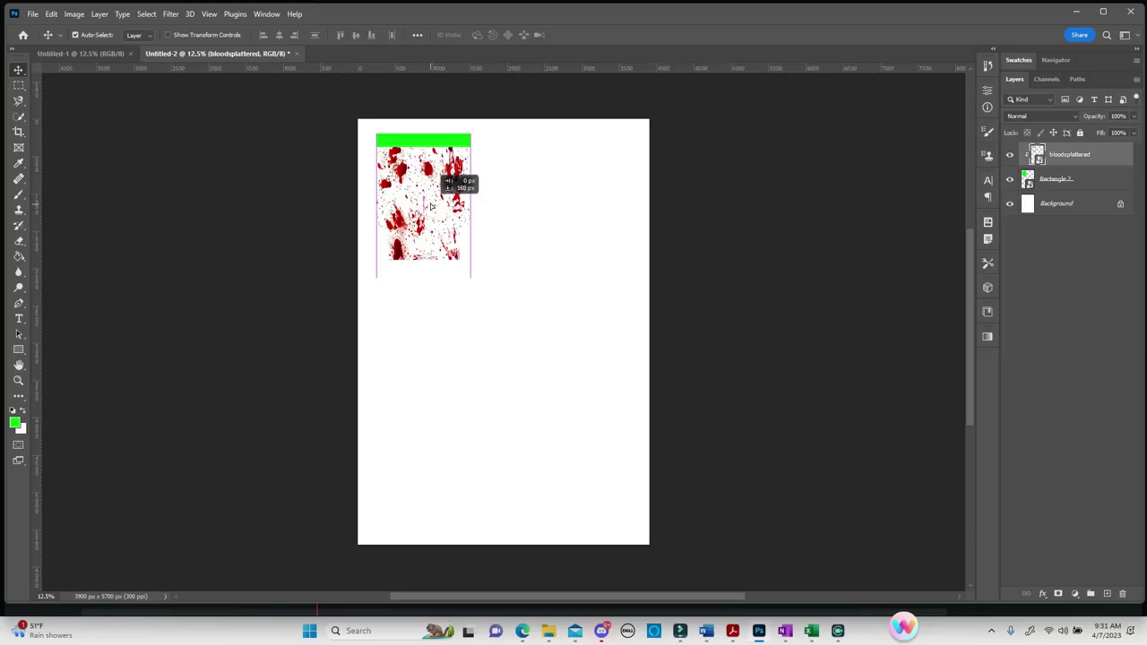
drag(448, 177, 431, 197)
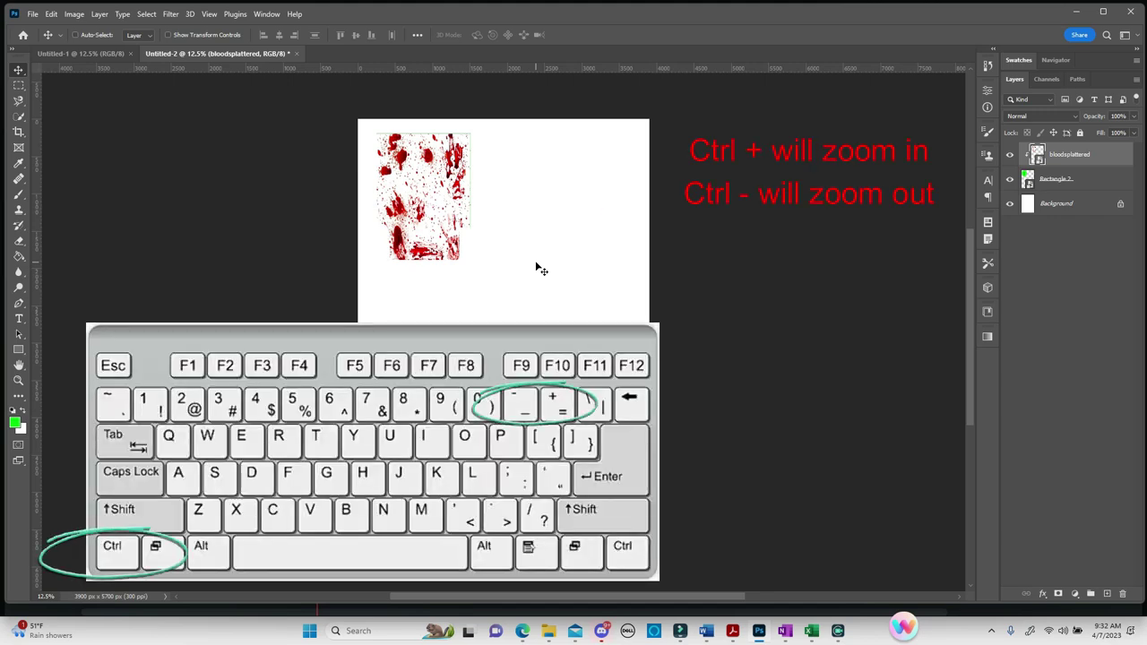
Step: Examine the clipped blood-splatter artwork and its edges up close at 50% zoom
key(ctrl+plus)
key(ctrl+plus)
key(ctrl+plus)
key(ctrl+plus)
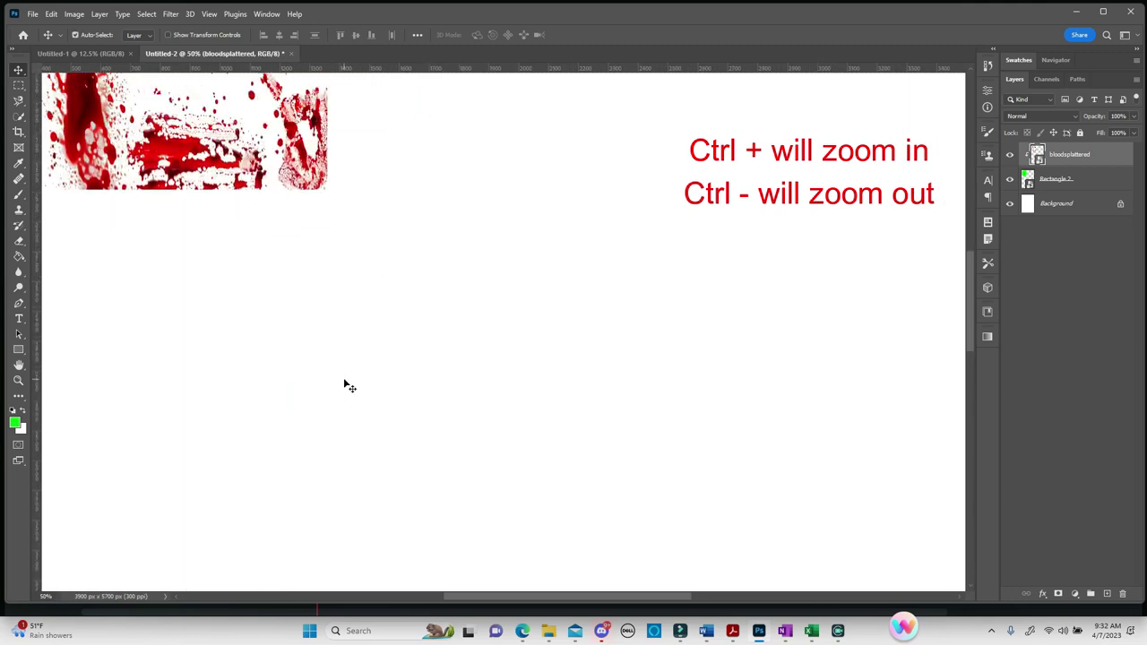
right_click(343, 384)
click(668, 332)
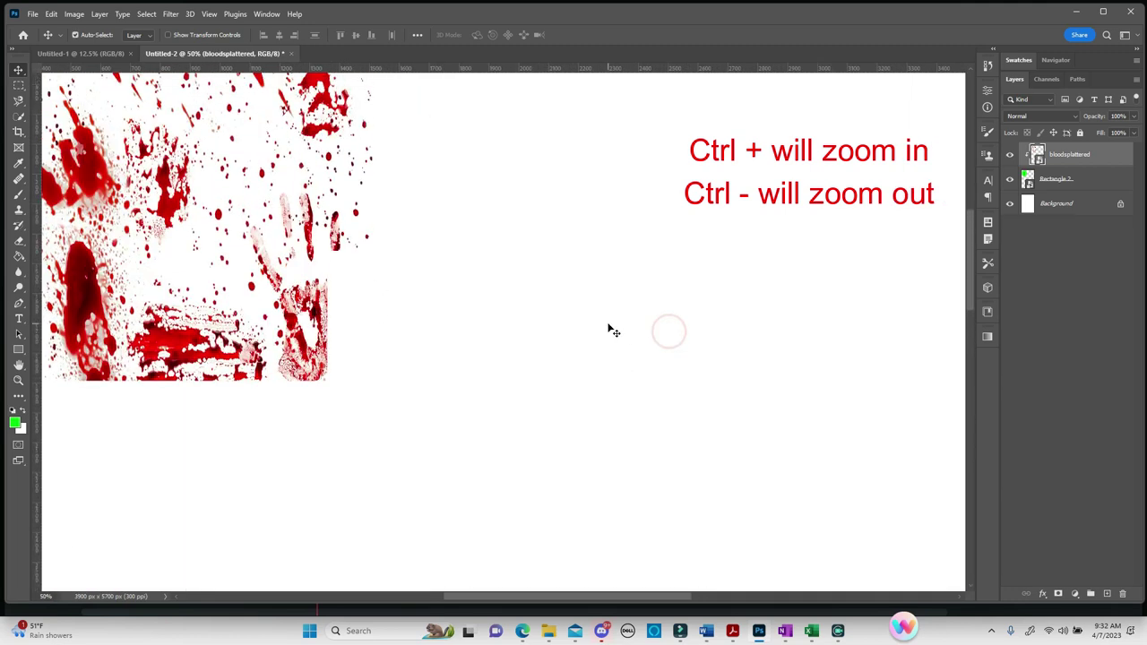
scroll(530, 598, left, 5)
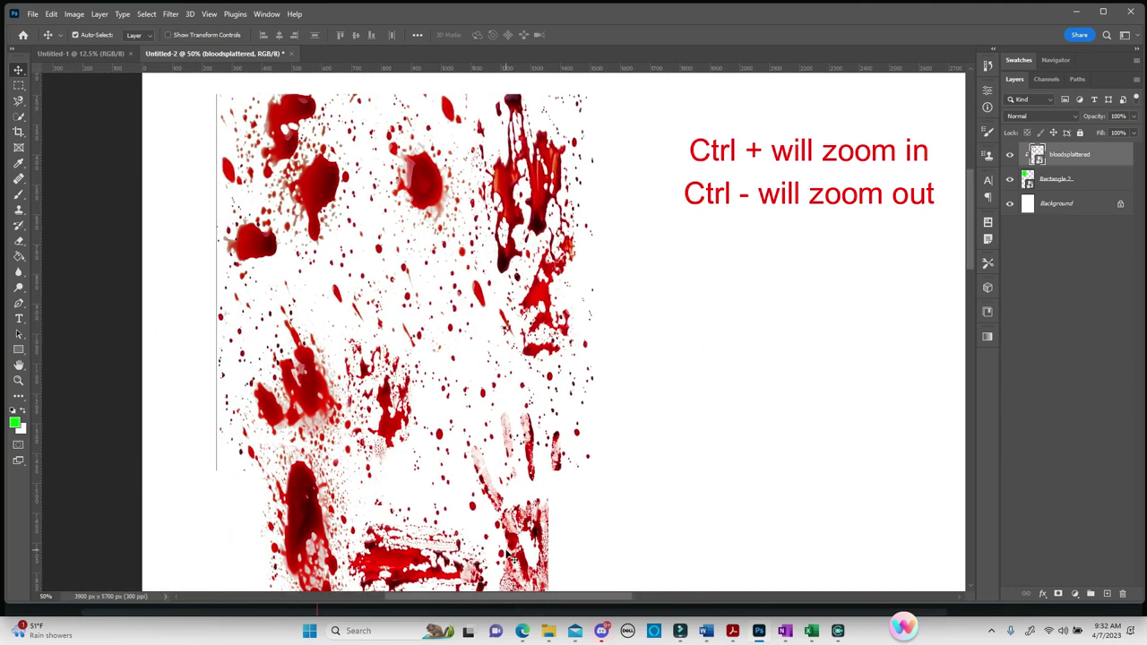
Step: Examine the clipped blood-splatter artwork on the page at zoom levels between 16.7% and 50%
key(ctrl)
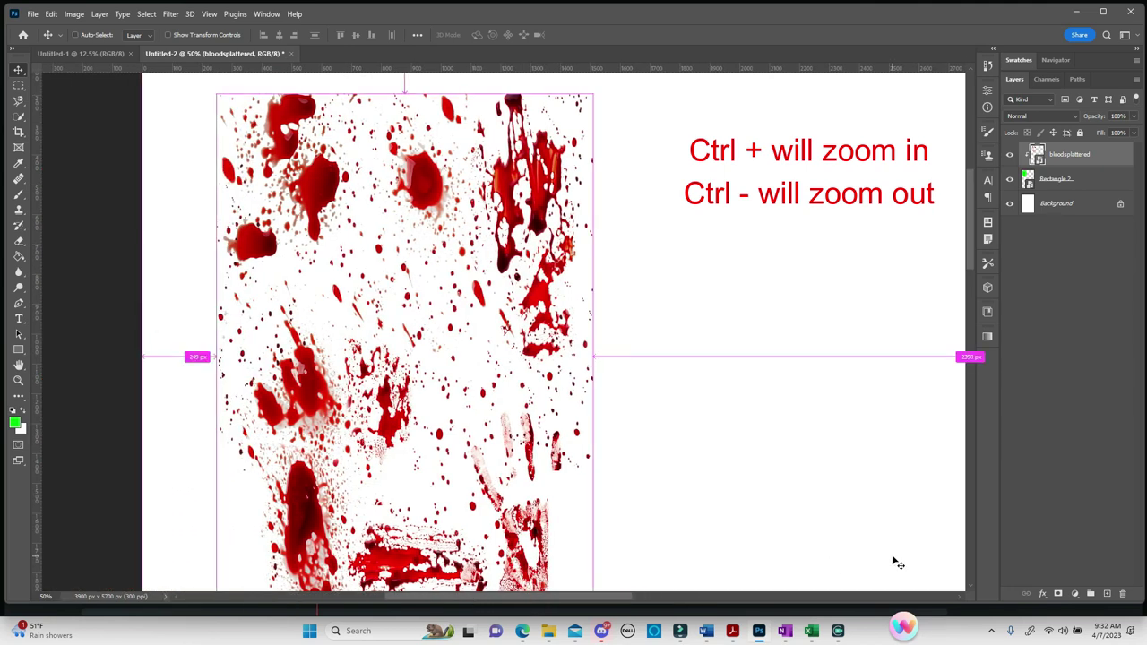
key(ctrl+minus)
key(ctrl+minus)
key(ctrl+minus)
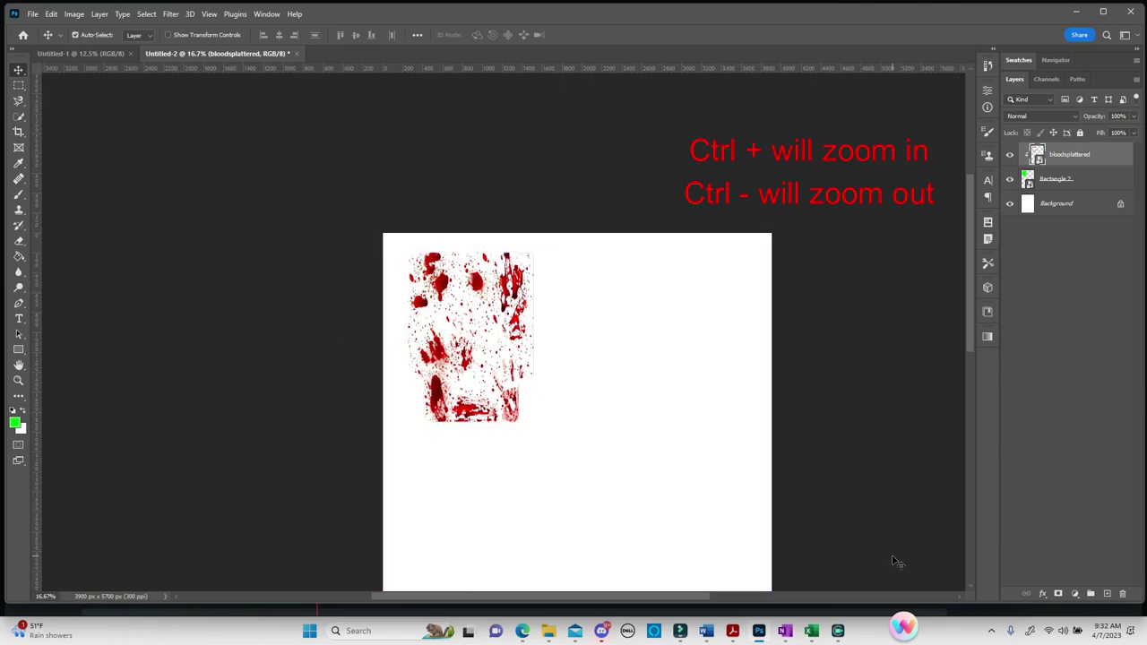
key(ctrl+plus)
key(ctrl+plus)
key(ctrl+plus)
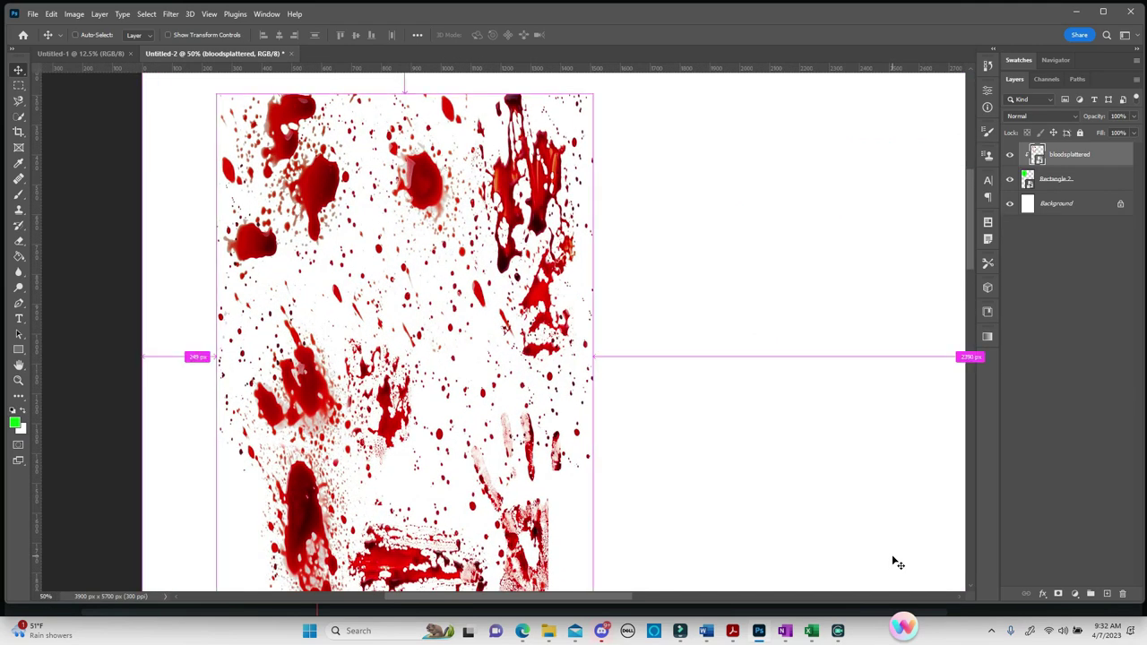
key(ctrl+minus)
drag(439, 354, 439, 354)
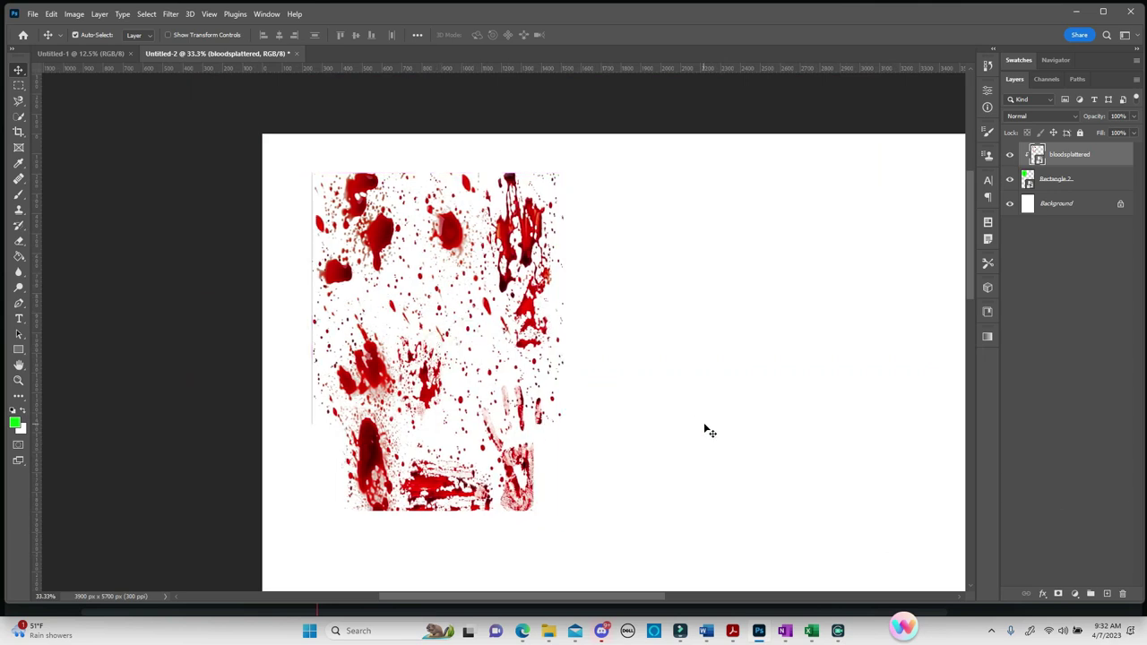
Step: Place the butchers bluff2 image from the BLOOD SPLATTER folder and shrink it to about 37% width and 47% height over the splatter artwork
mouse_move(558, 634)
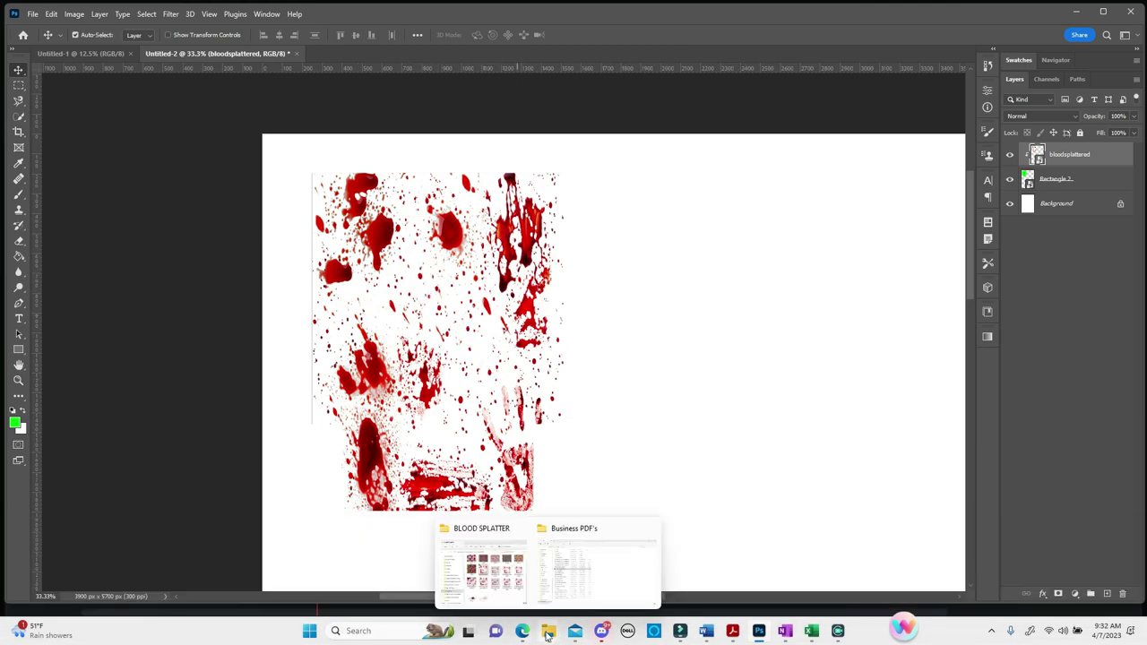
click(484, 566)
drag(815, 443, 498, 340)
drag(618, 293, 554, 389)
drag(814, 134, 524, 484)
drag(449, 548, 496, 295)
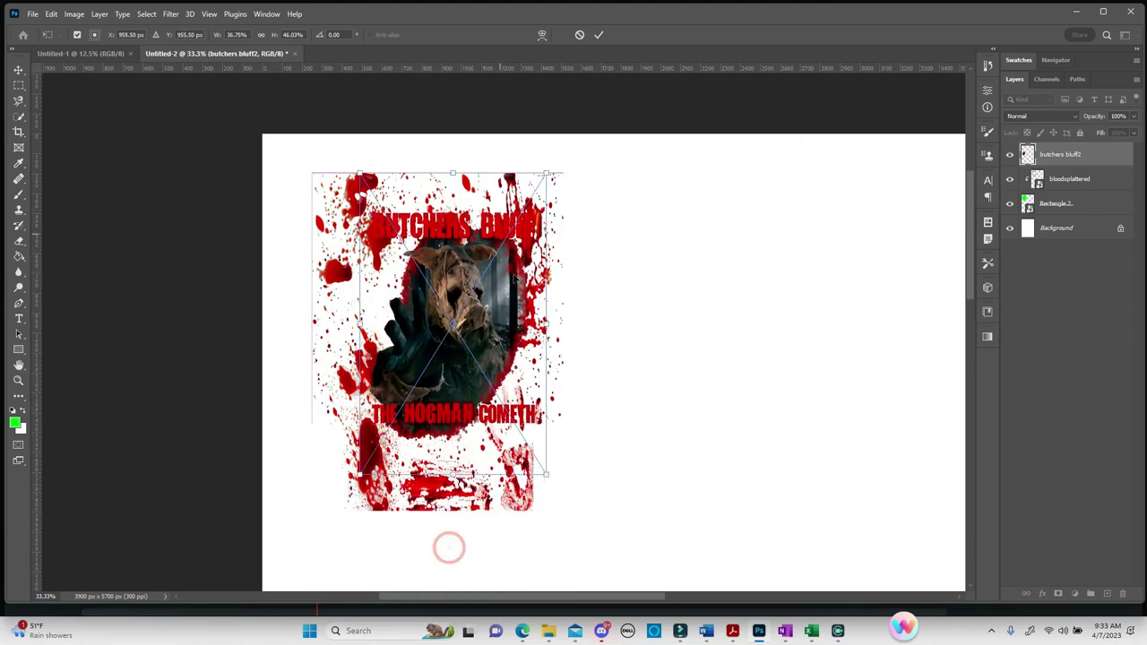
Step: Scale the butchers bluff2 image to about 40% width and 39.3% height, centre it over the upper splatter area, and commit the placement
drag(547, 473, 562, 437)
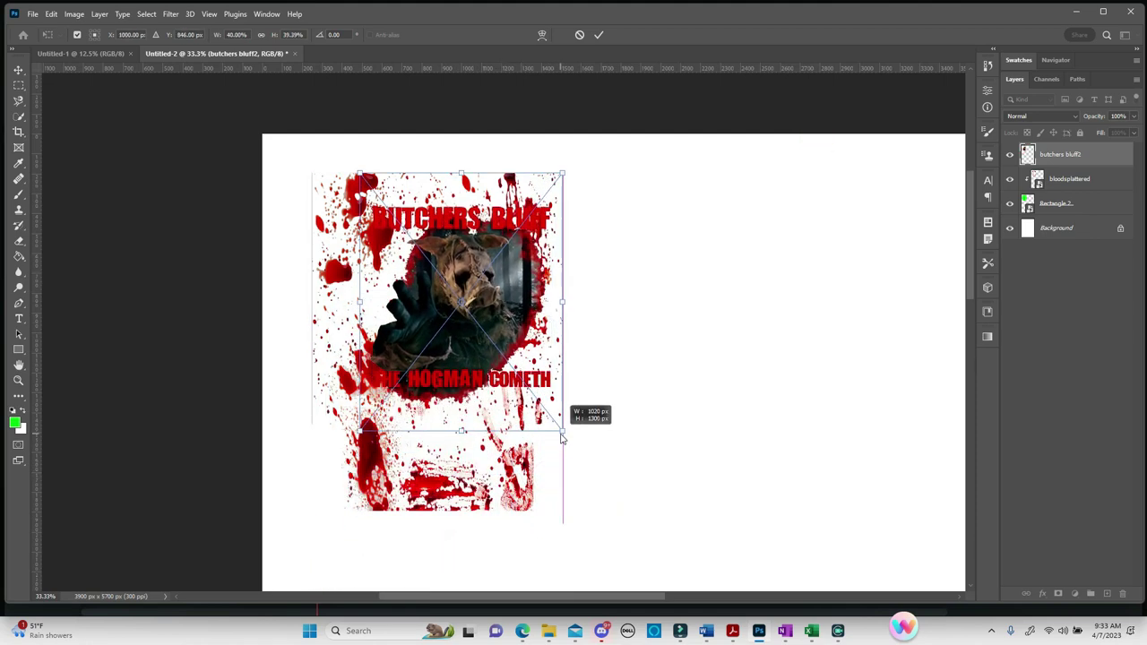
drag(477, 327, 450, 325)
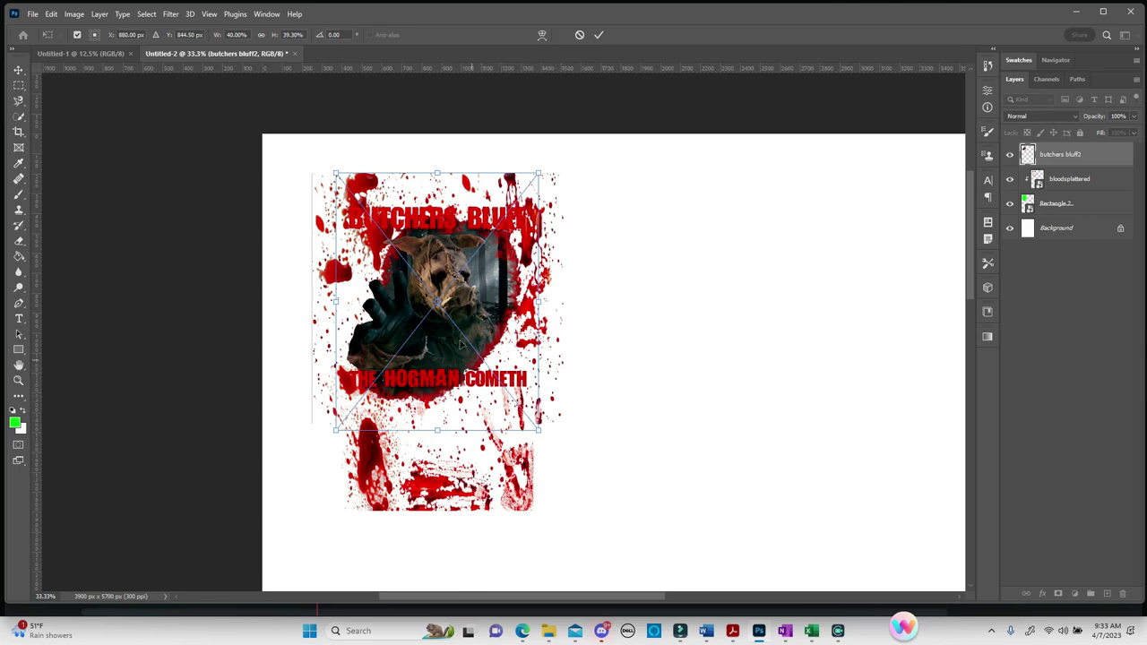
mouse_move(464, 318)
mouse_down()
mouse_move(470, 301)
mouse_move(467, 316)
mouse_move(439, 318)
mouse_move(465, 306)
mouse_up()
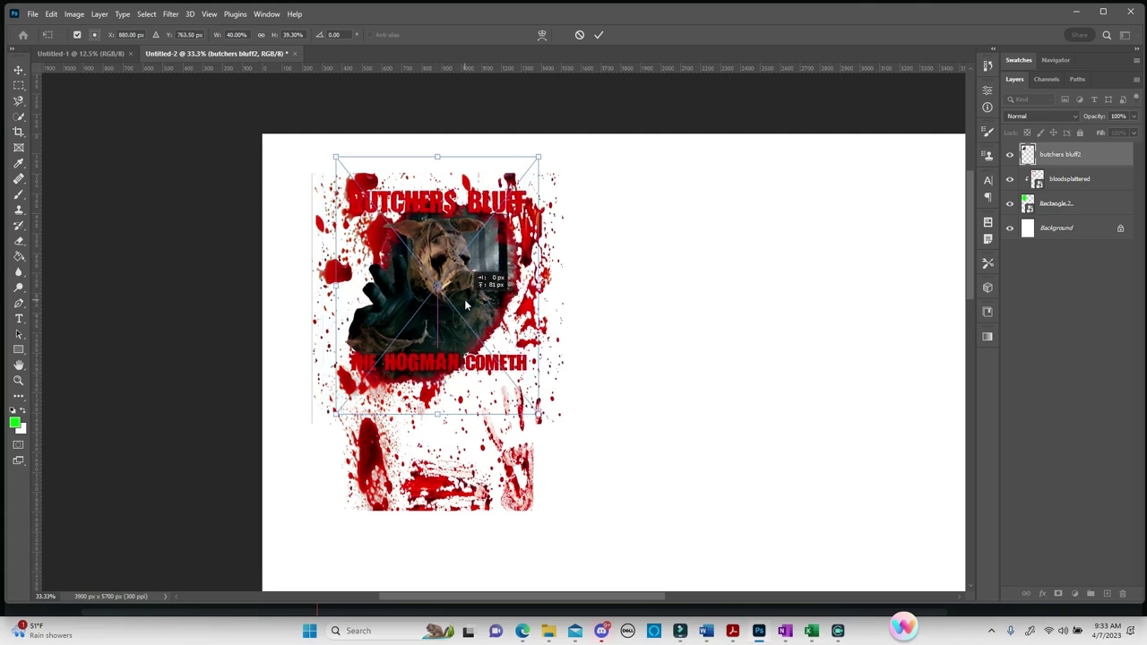
drag(465, 307, 465, 313)
key(Return)
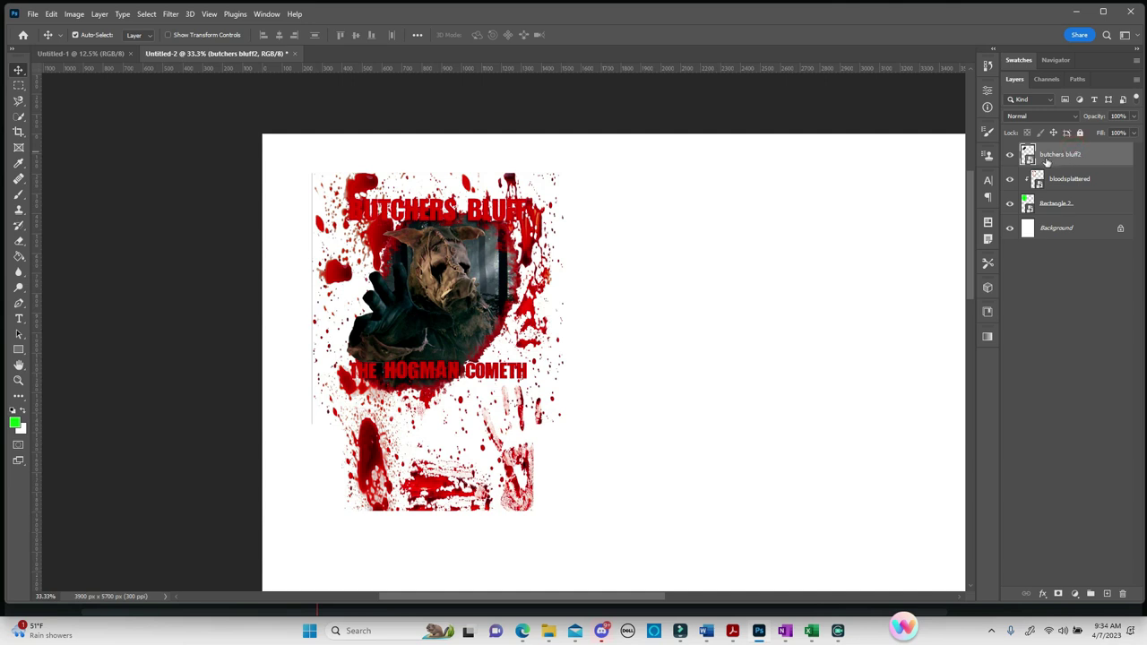
Step: Add a Stroke effect to the butchers bluff2 layer and show its stroke settings
click(1043, 594)
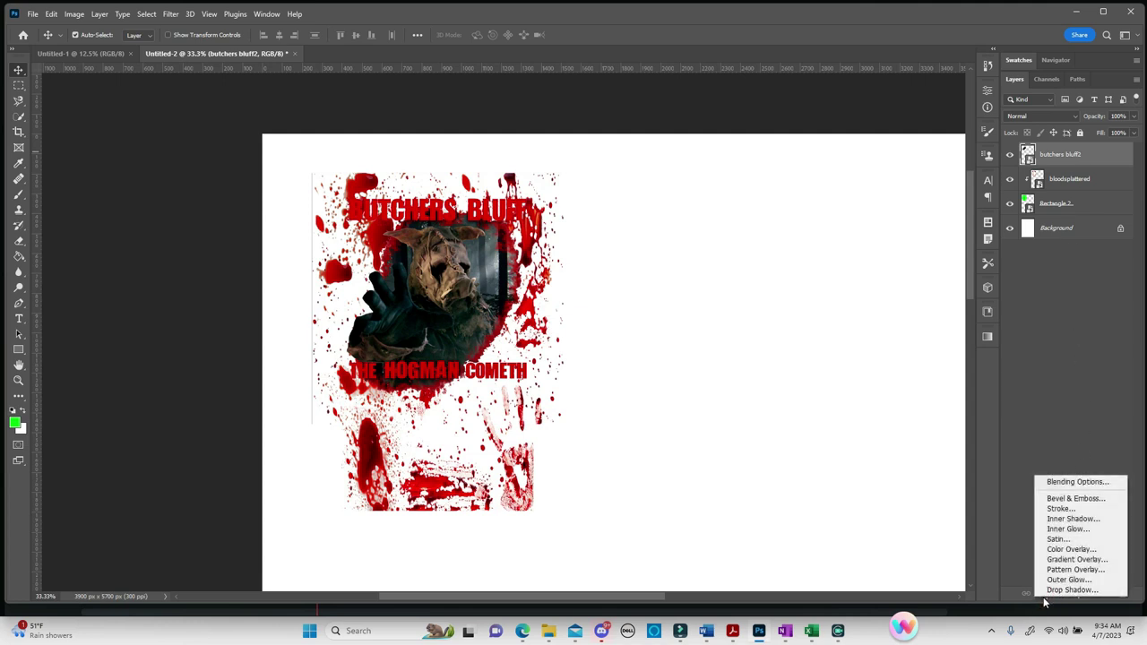
click(1067, 483)
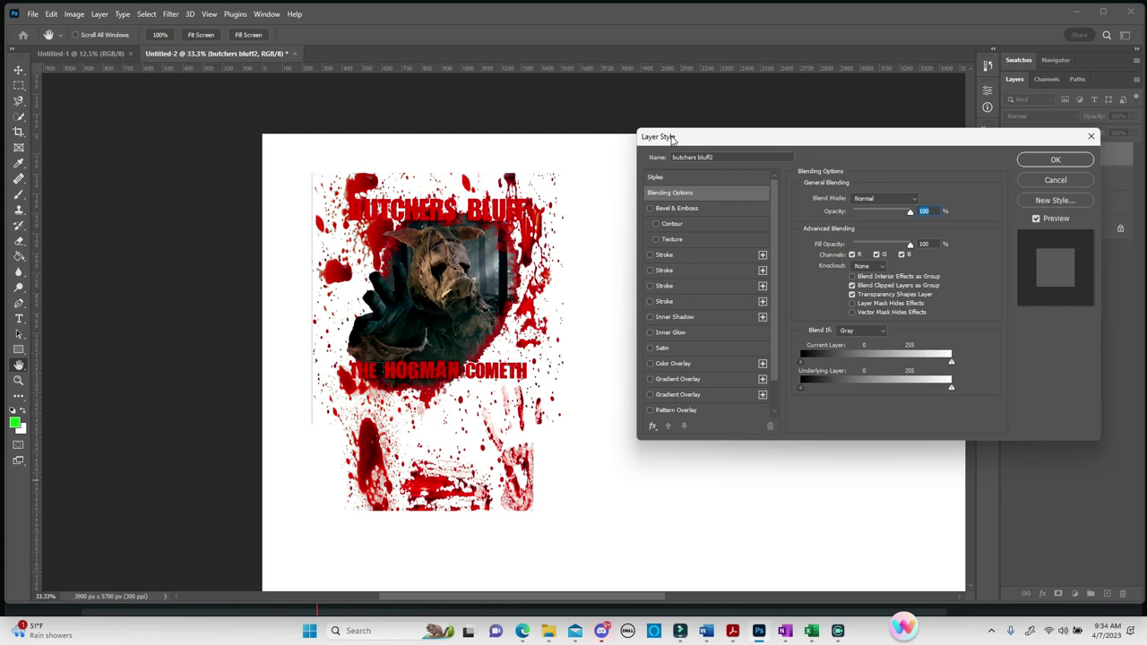
click(649, 255)
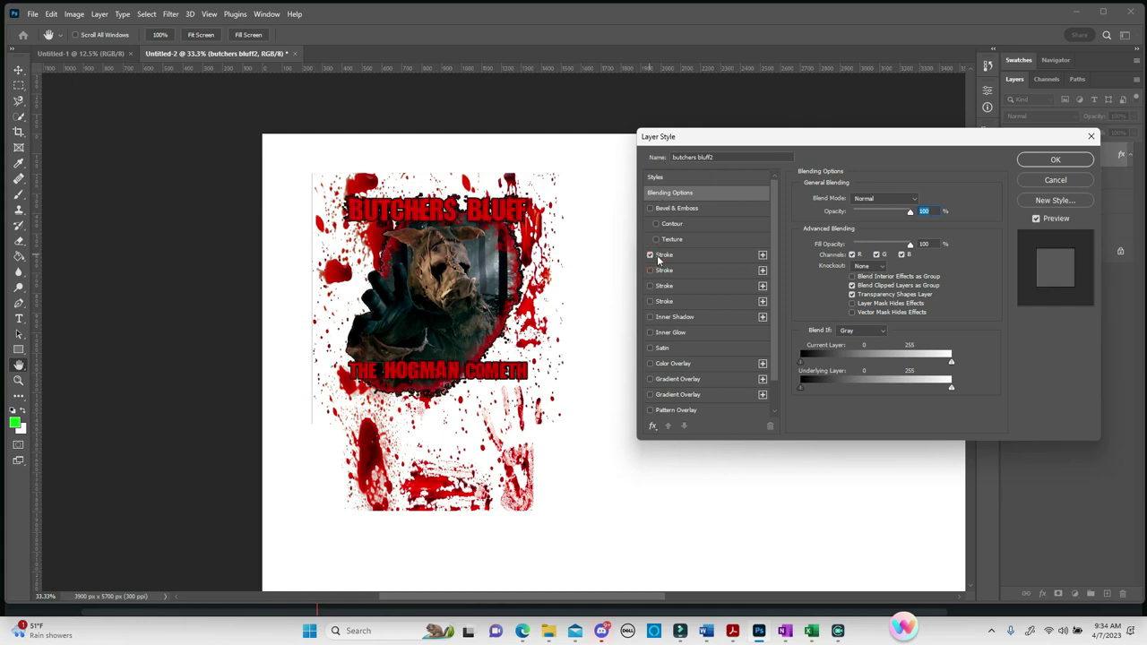
click(665, 255)
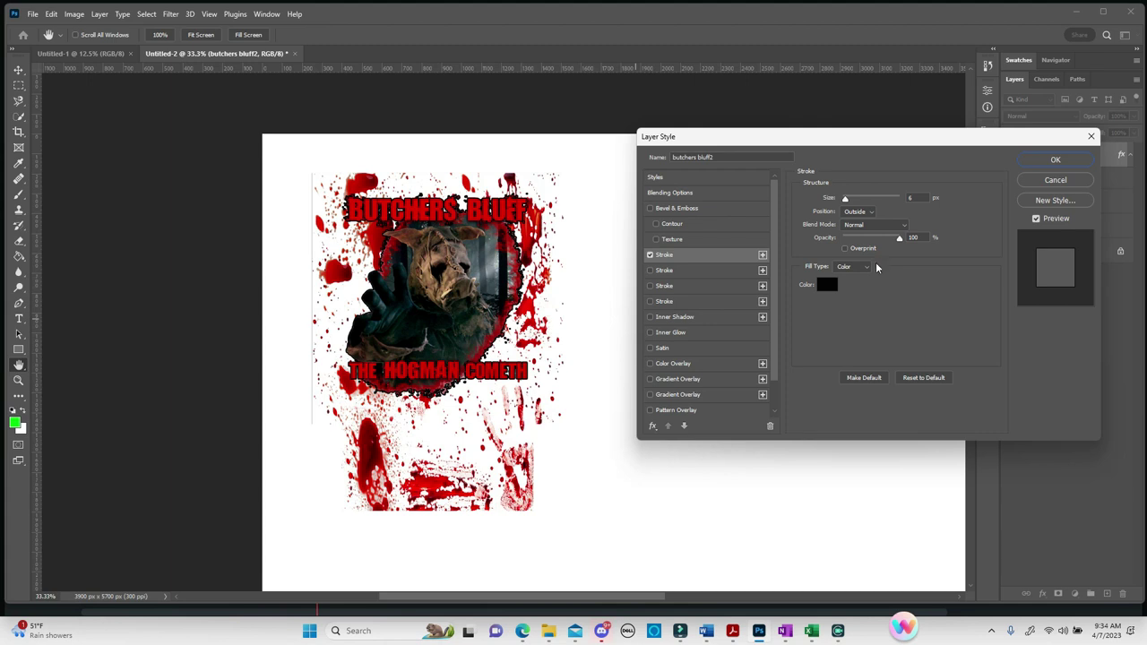
Step: Change the stroke colour of the butchers bluff2 layer to blue, hex 1308f9
click(826, 285)
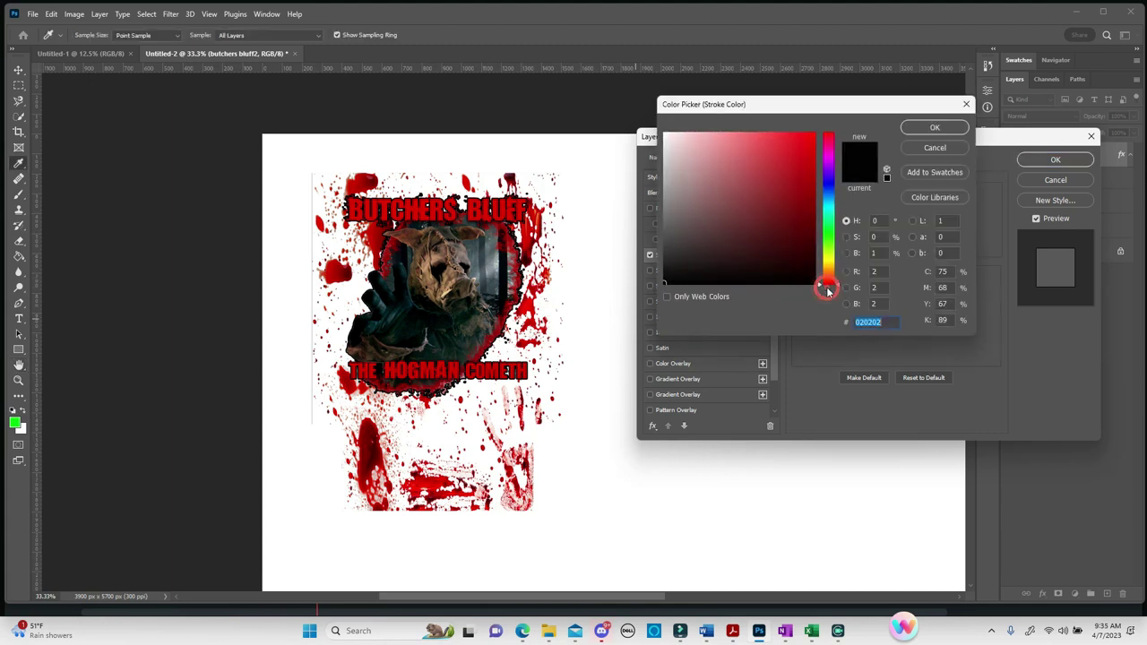
click(820, 182)
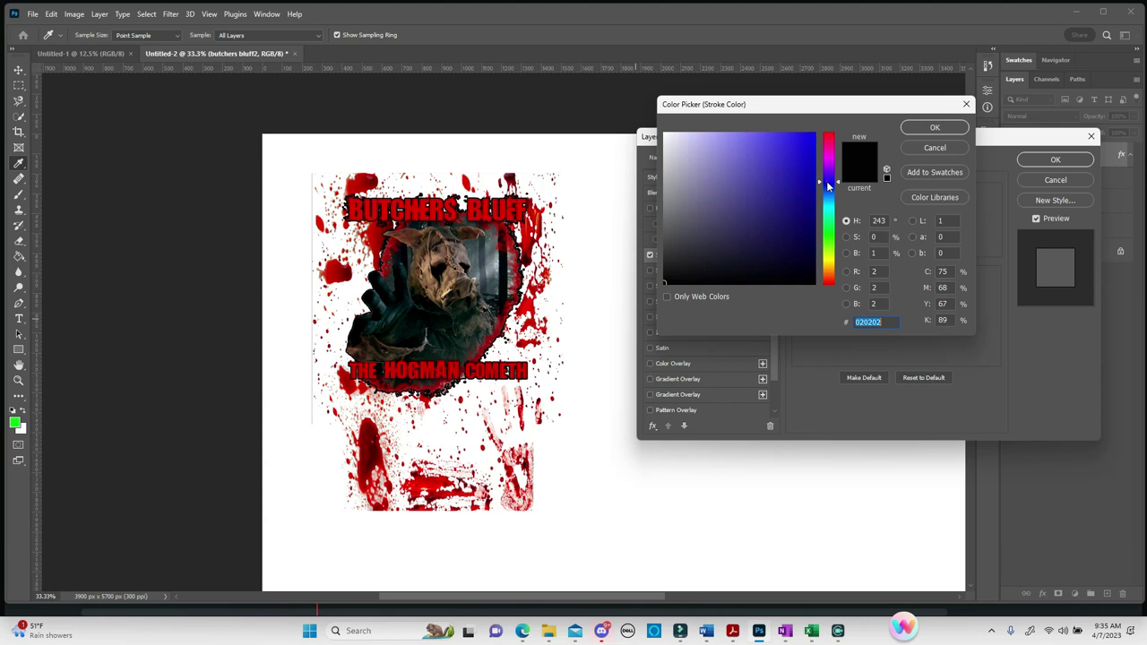
click(932, 127)
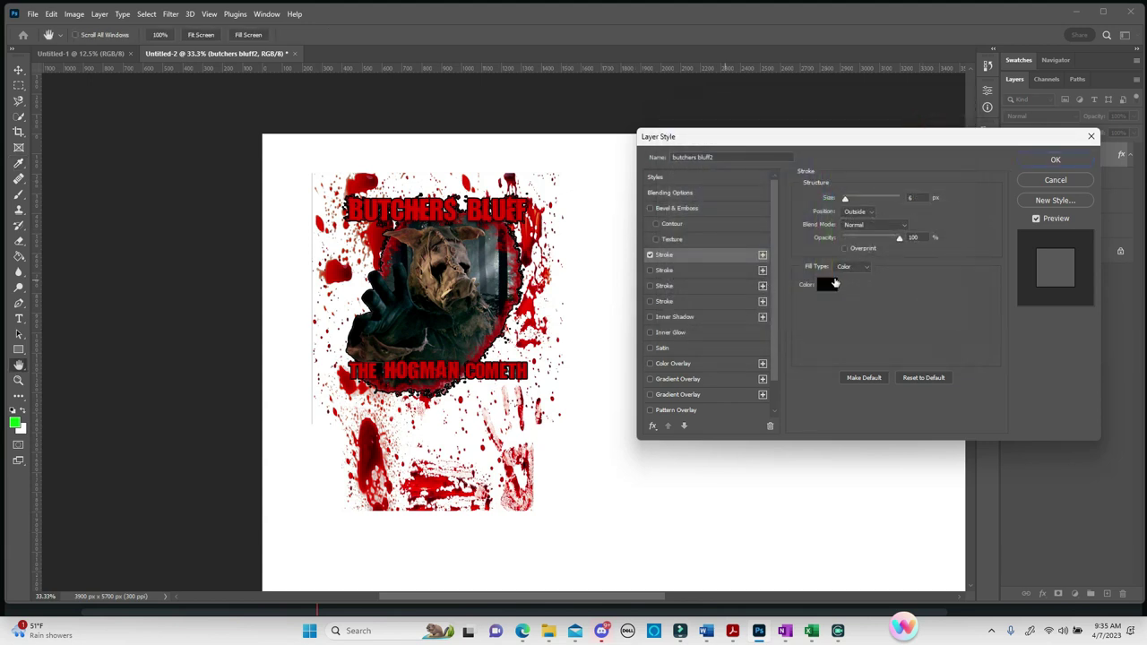
click(826, 285)
drag(798, 169, 810, 136)
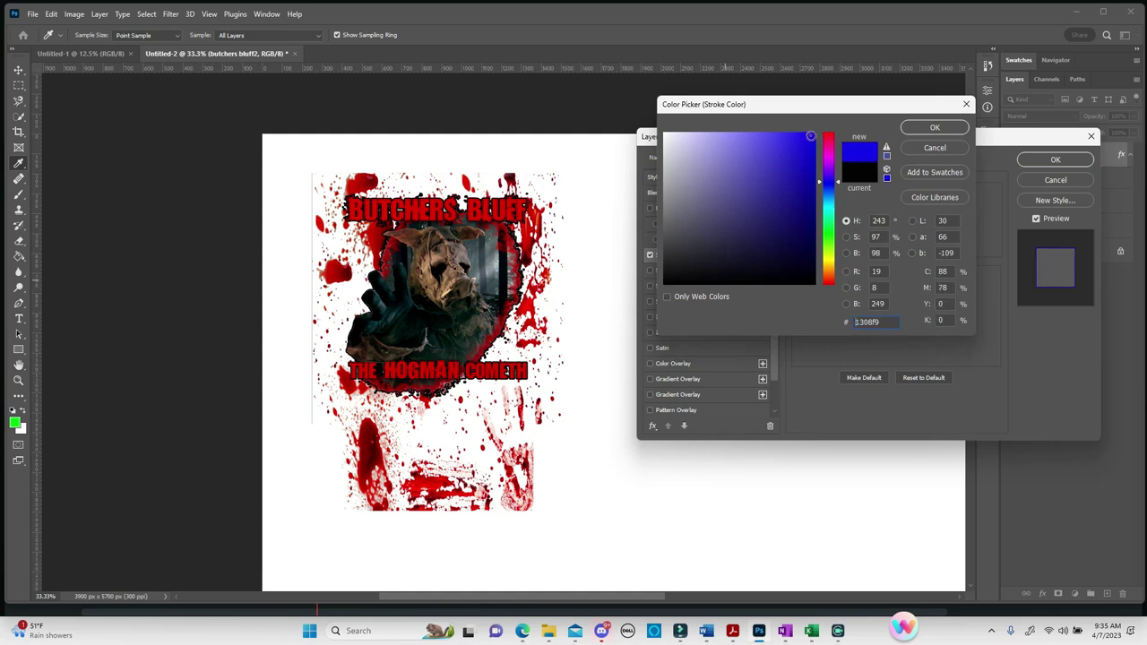
click(935, 128)
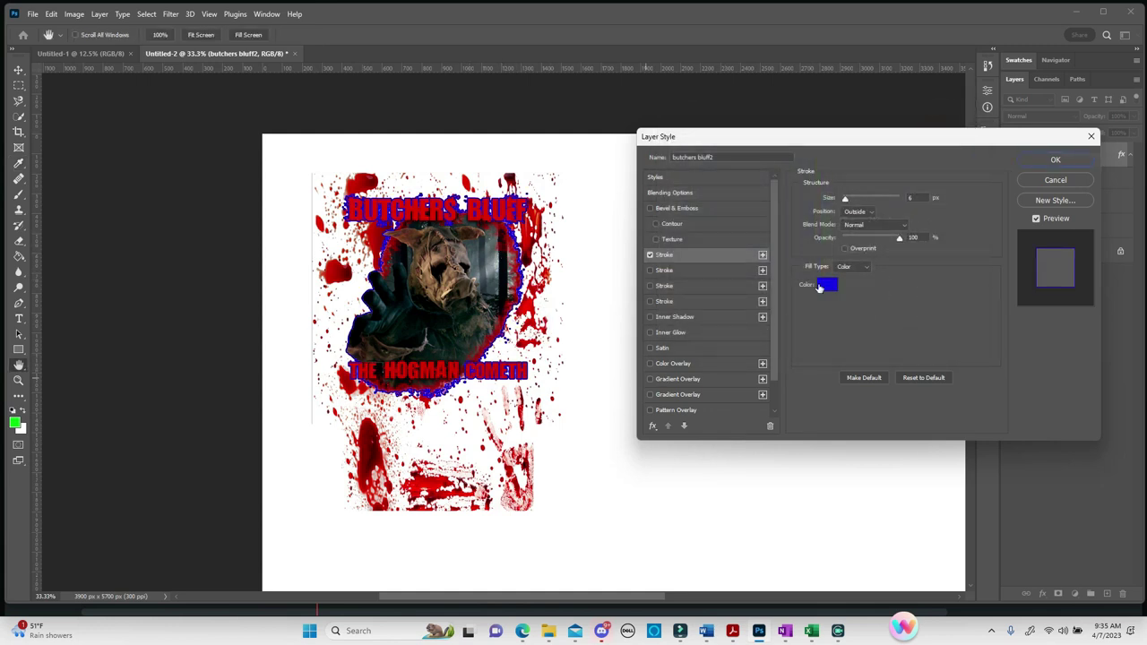
Step: Set the butchers bluff2 stroke to black with a size of 6 px and apply the layer style
click(828, 286)
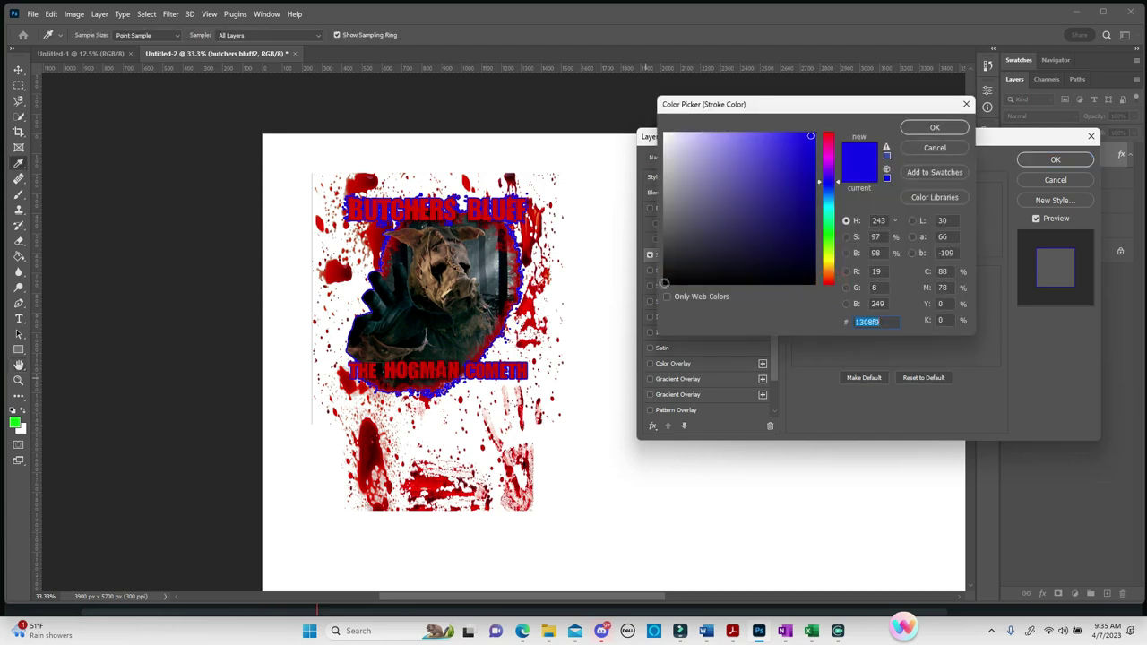
click(663, 284)
click(928, 128)
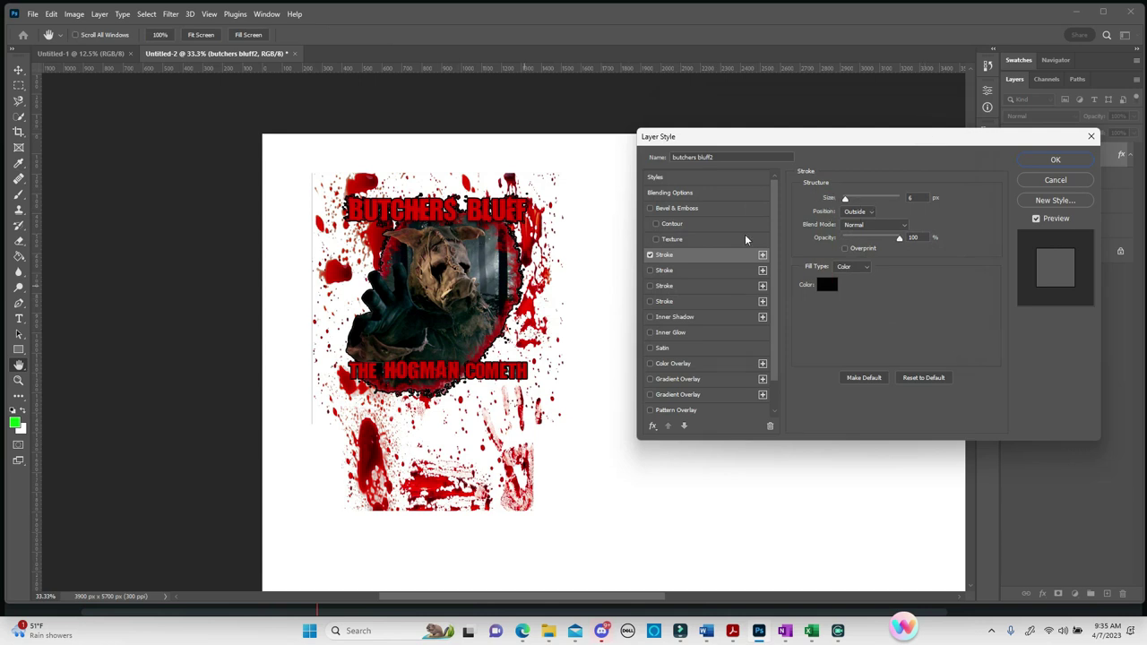
mouse_move(844, 201)
mouse_down()
mouse_move(886, 203)
mouse_move(847, 202)
mouse_up()
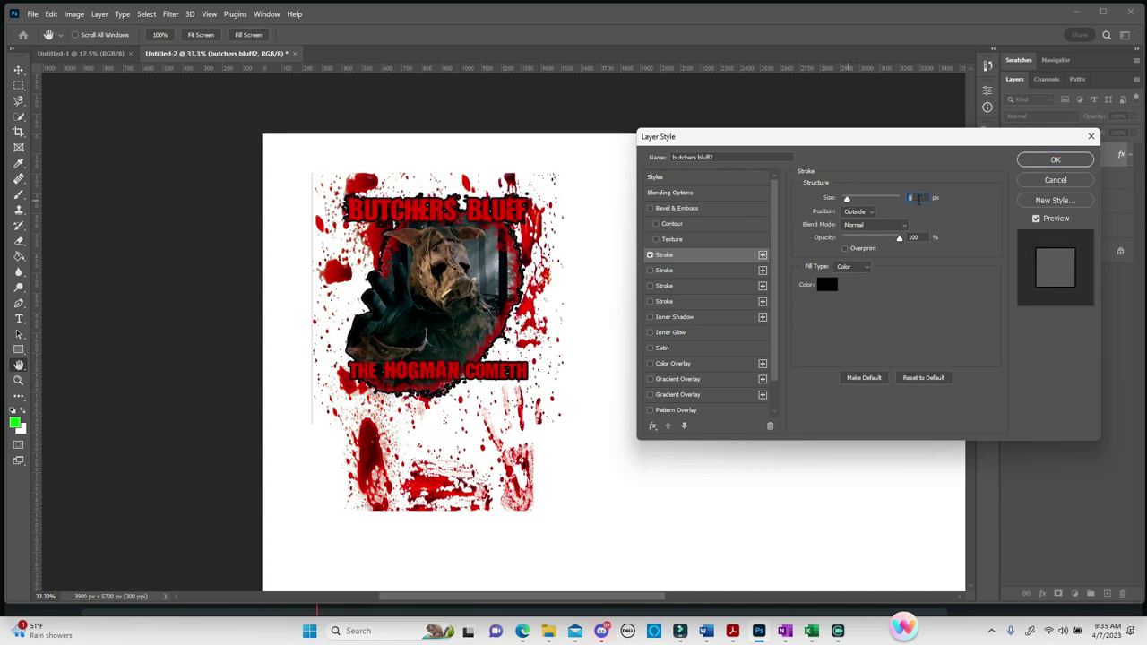
key(Return)
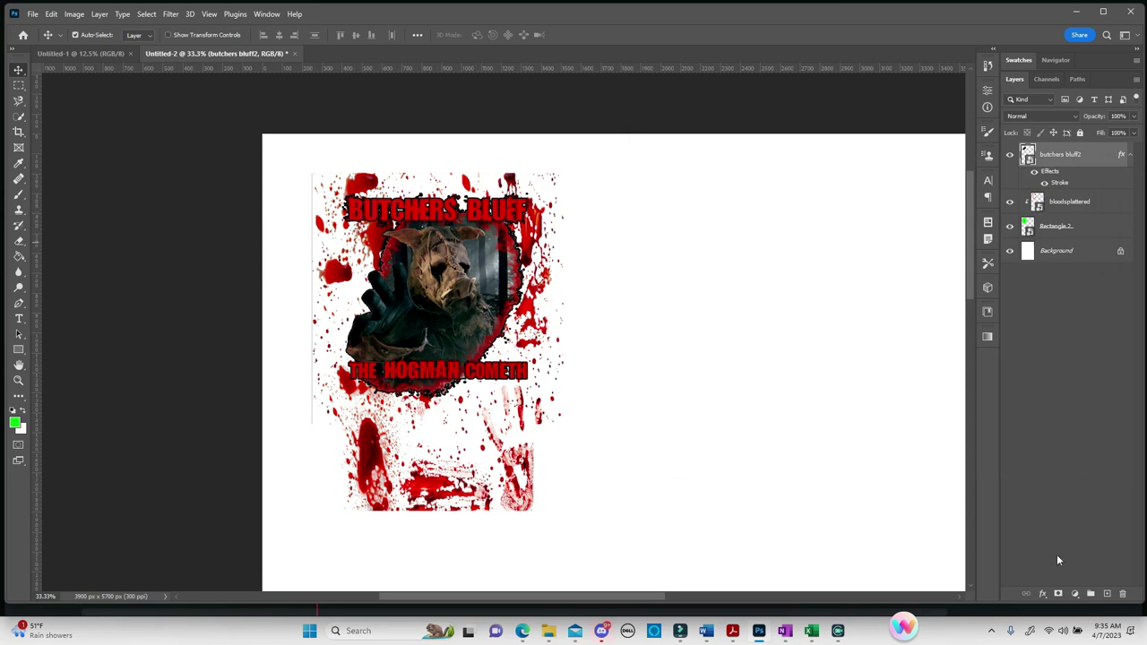
Step: Review the stroke settings in the butchers bluff2 layer's blending options and close them
click(1045, 599)
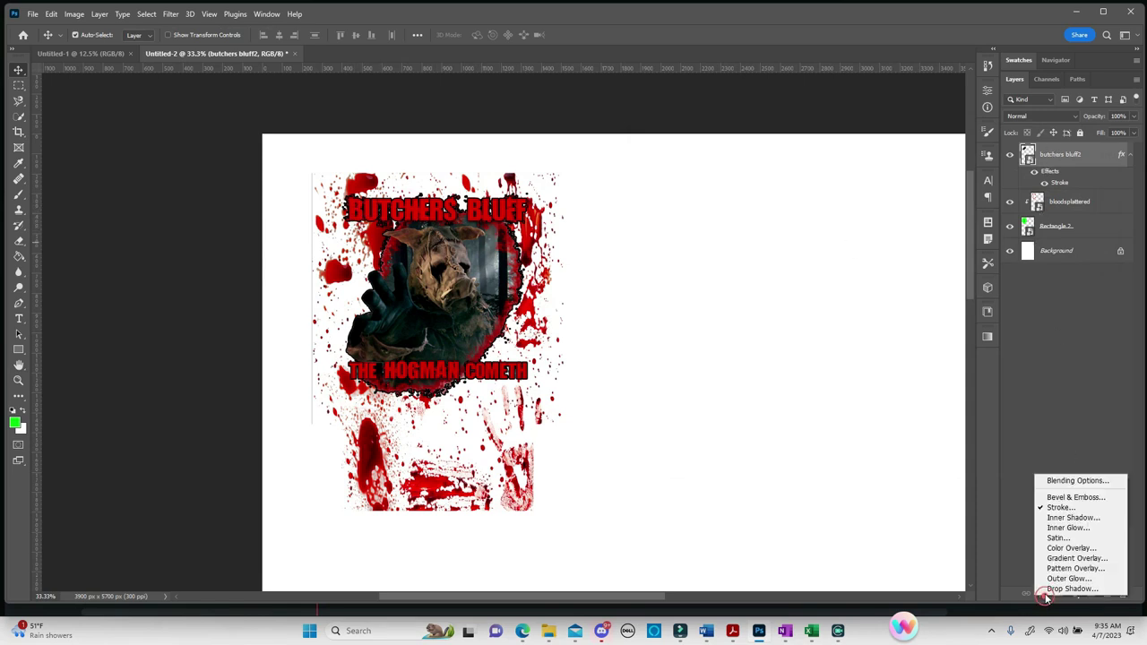
click(1060, 480)
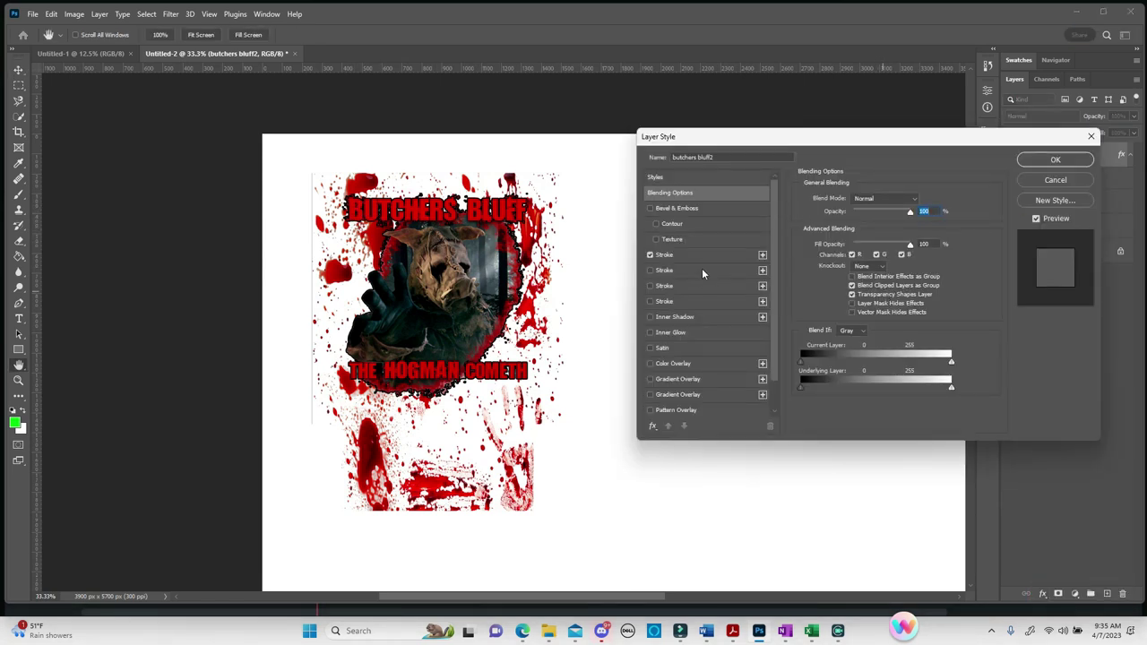
click(704, 257)
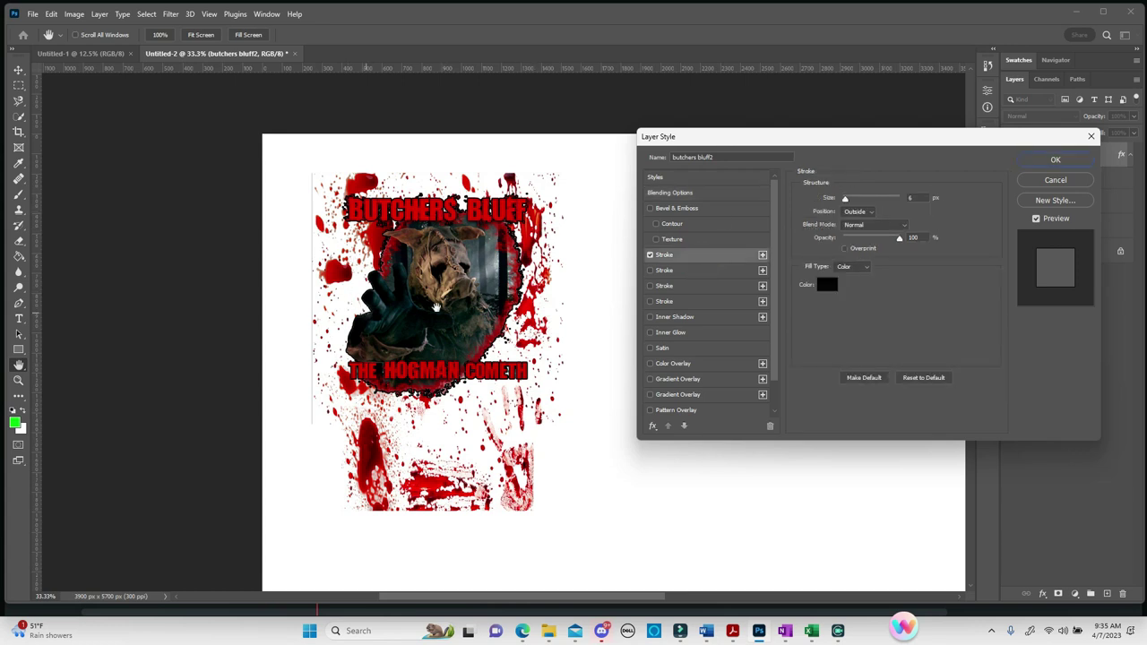
click(1055, 160)
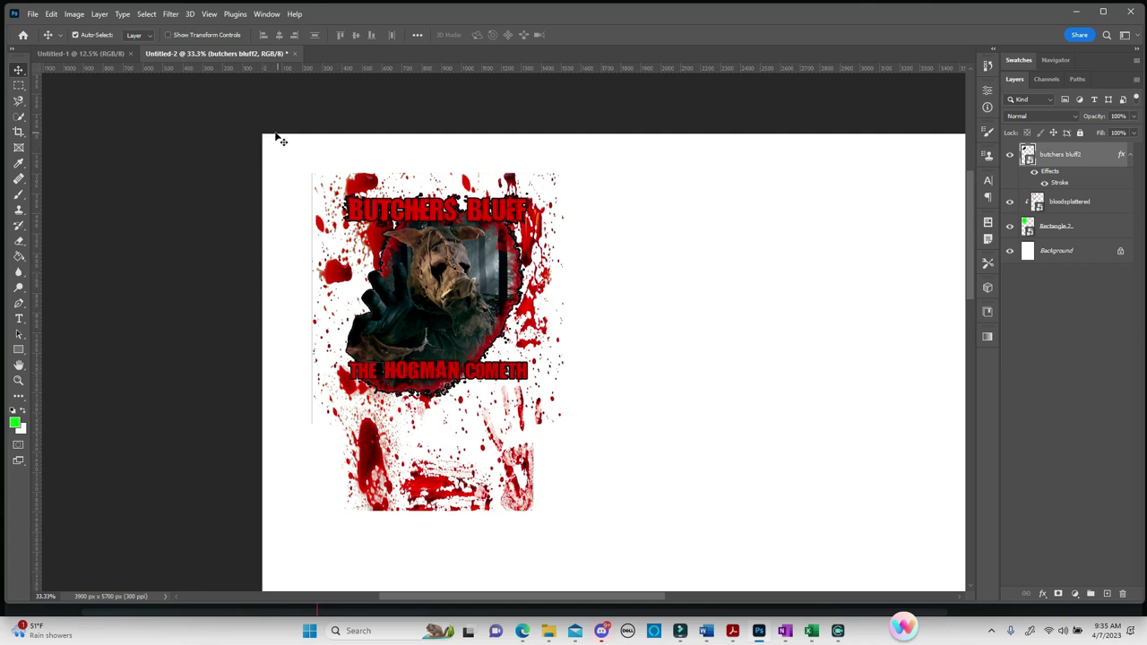
drag(269, 138, 266, 170)
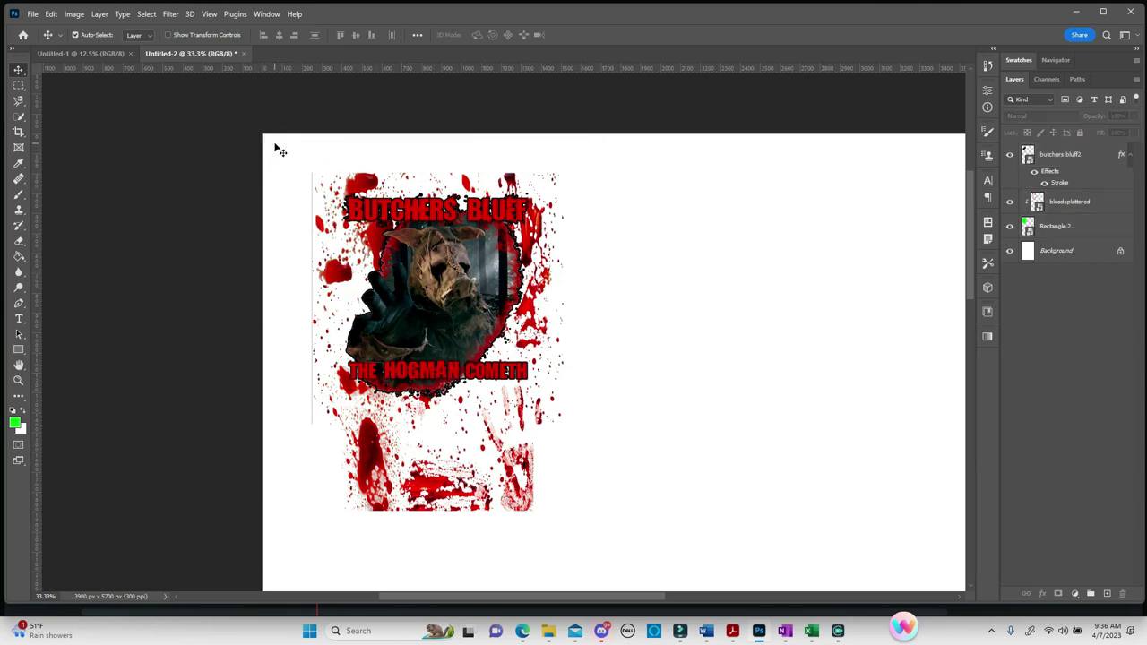
drag(275, 144, 678, 563)
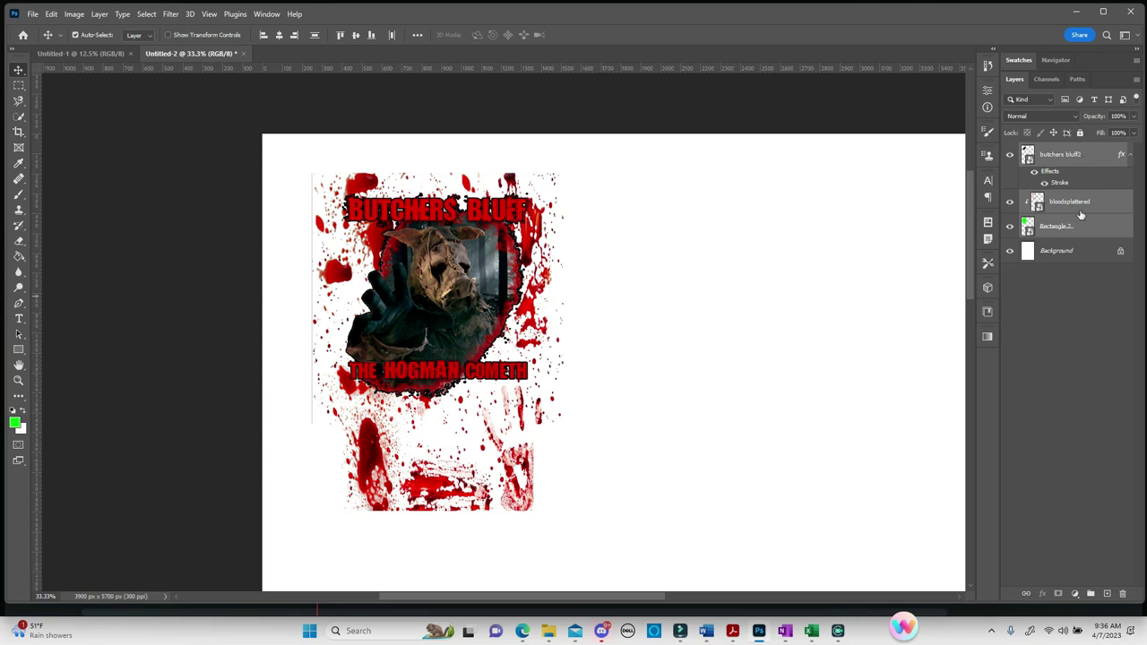
click(840, 250)
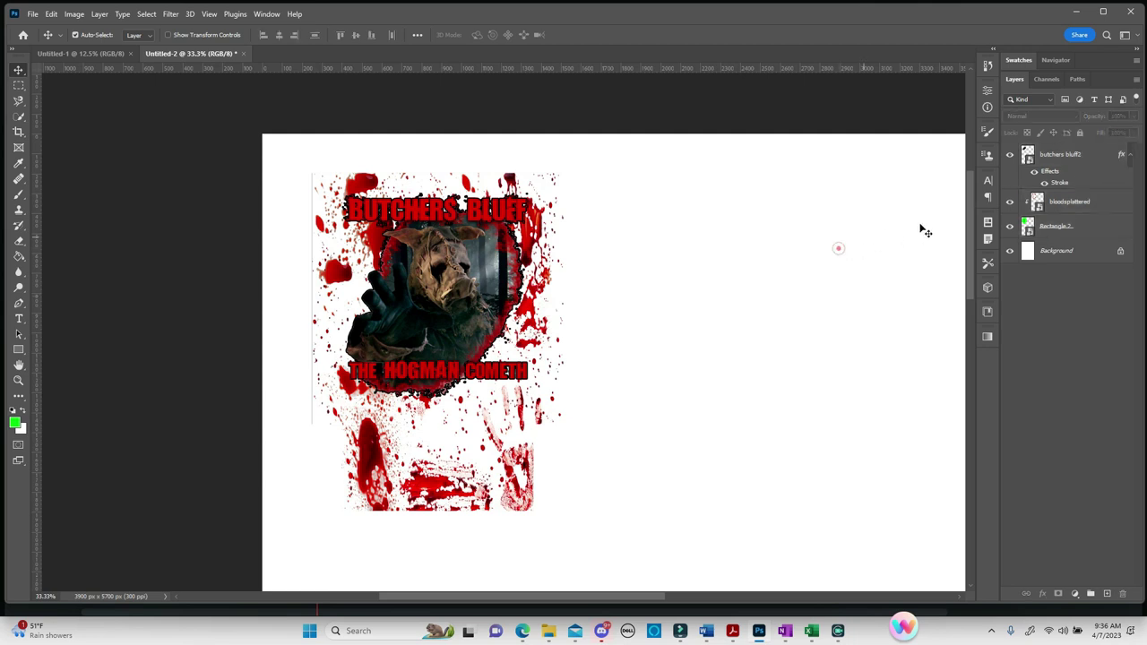
Step: Combine the butchers bluff2, bloodsplattered and Rectangle 2 layers into a single smart object
click(1061, 158)
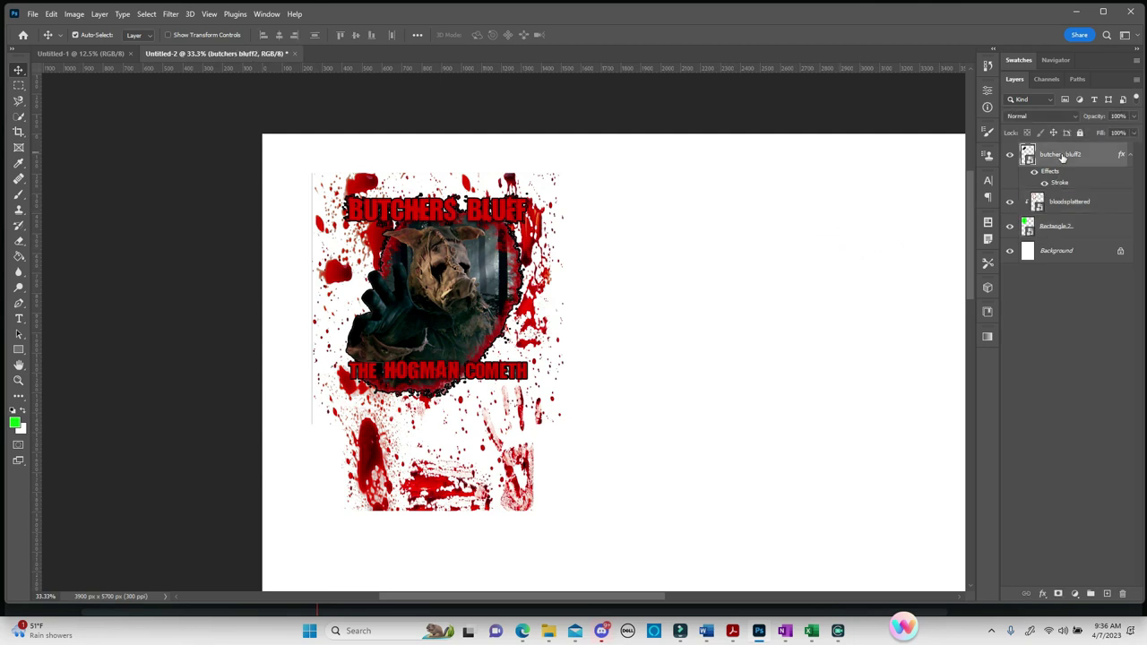
shift+click(1071, 201)
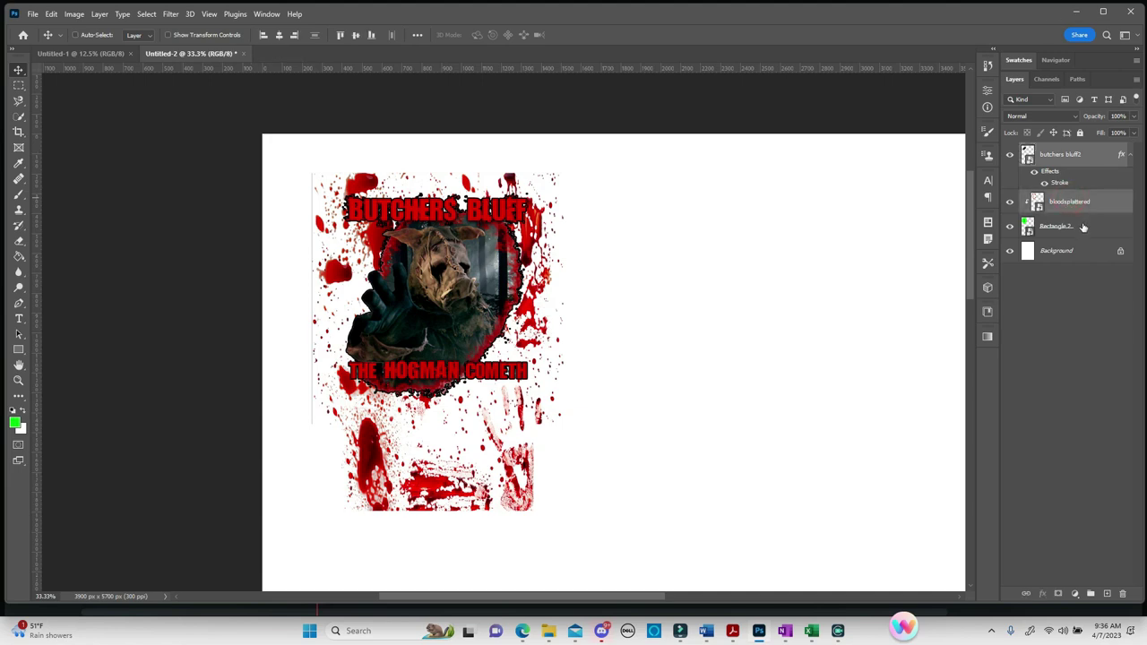
shift+click(1082, 227)
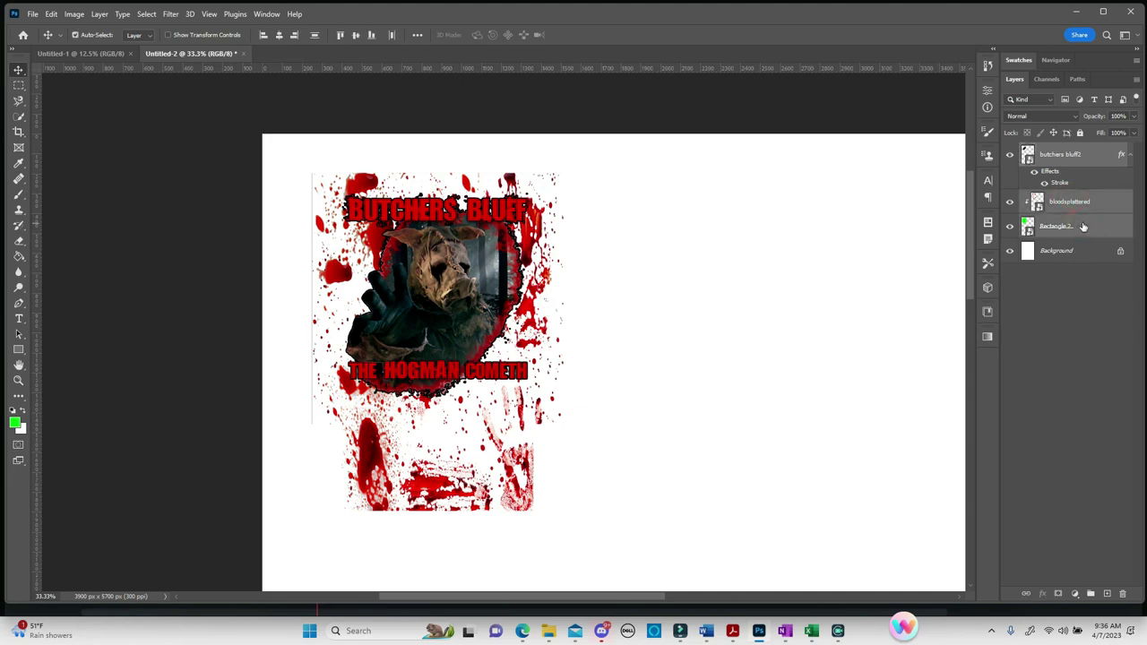
right_click(1083, 226)
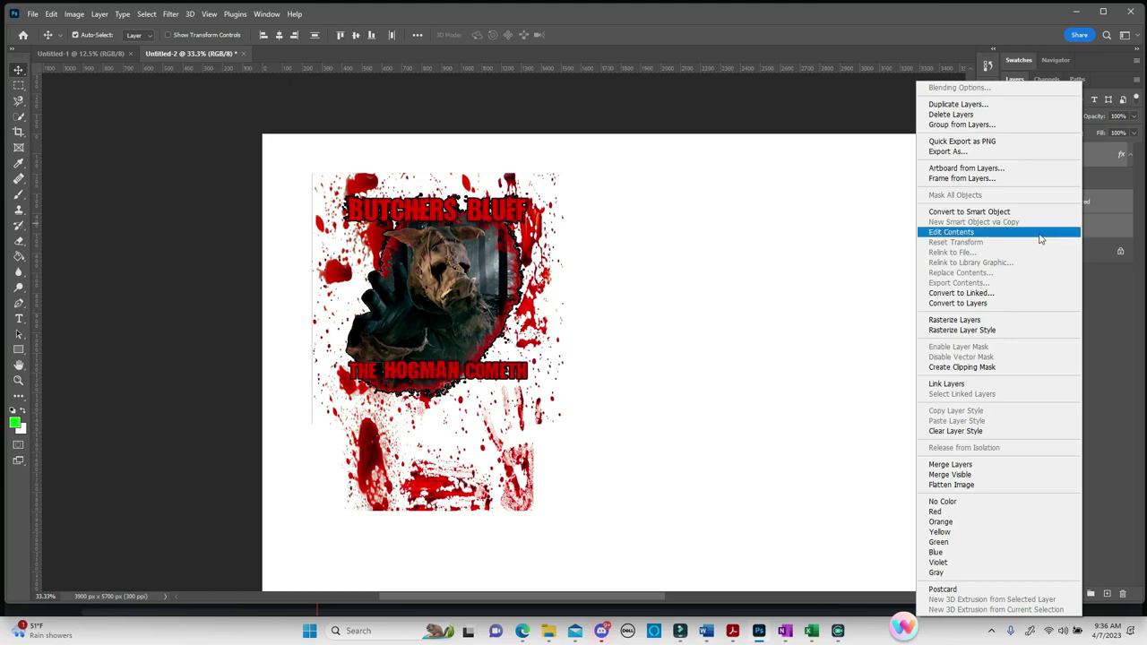
click(1011, 210)
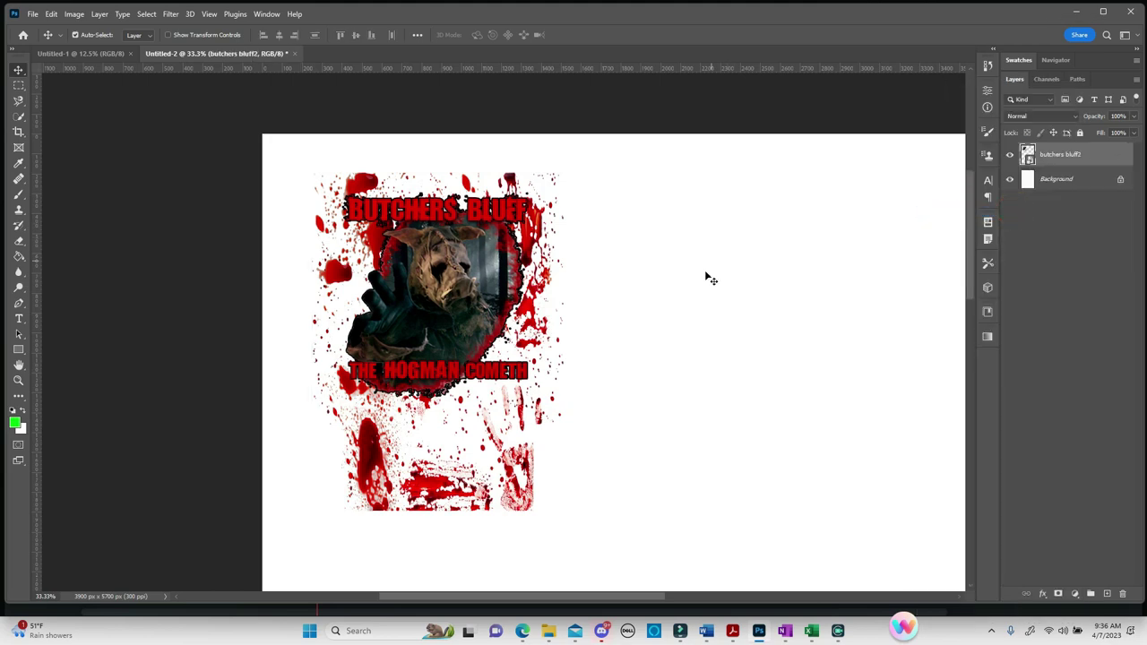
Step: Reposition the combined butchers bluff2 design slightly within the upper-left area of the page
mouse_move(439, 347)
mouse_down()
mouse_move(507, 319)
mouse_move(395, 333)
mouse_move(430, 342)
mouse_up()
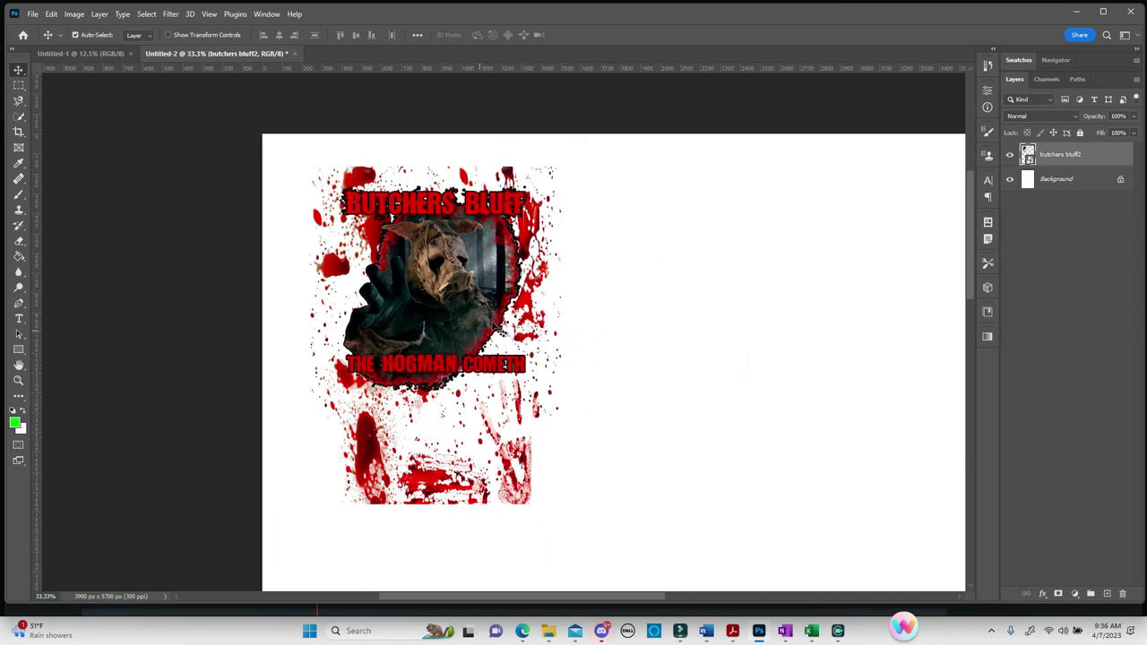
drag(495, 325, 502, 325)
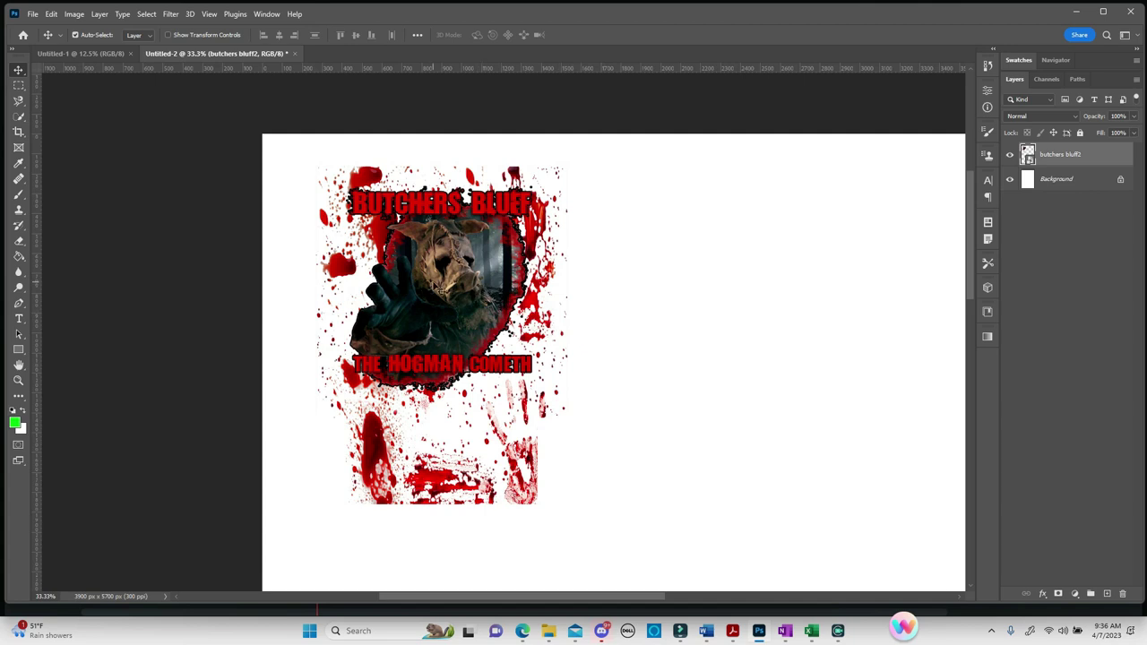
drag(445, 284, 435, 285)
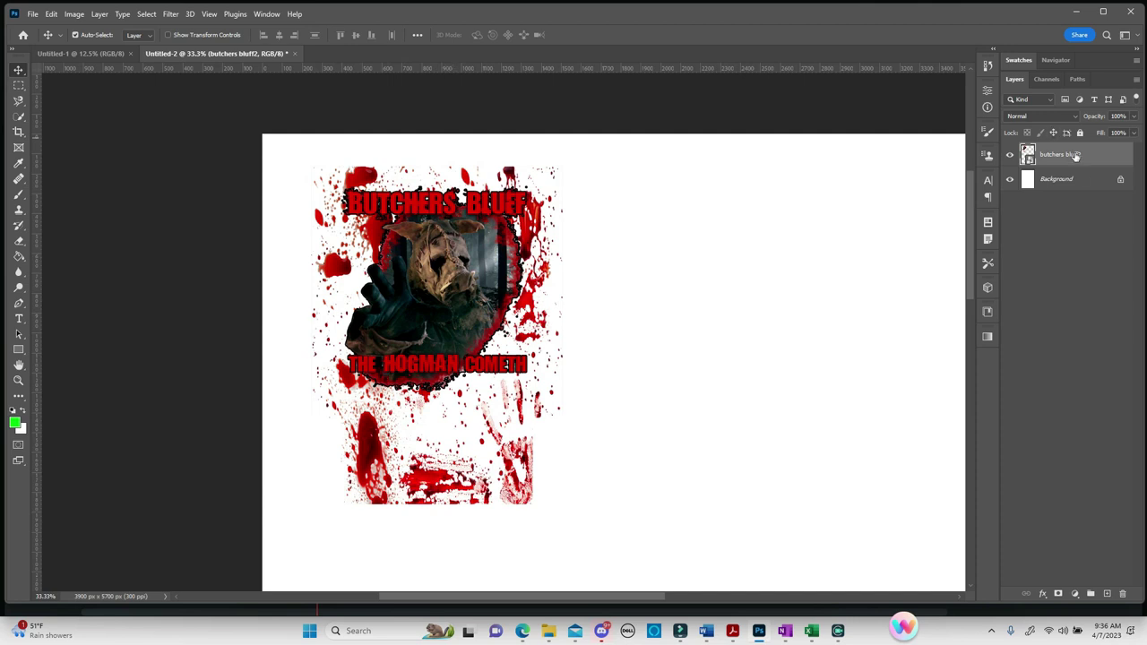
Step: Apply a Vibrance adjustment to the butchers bluff2 smart object with vibrance +100 and saturation +49
click(76, 16)
mouse_move(90, 47)
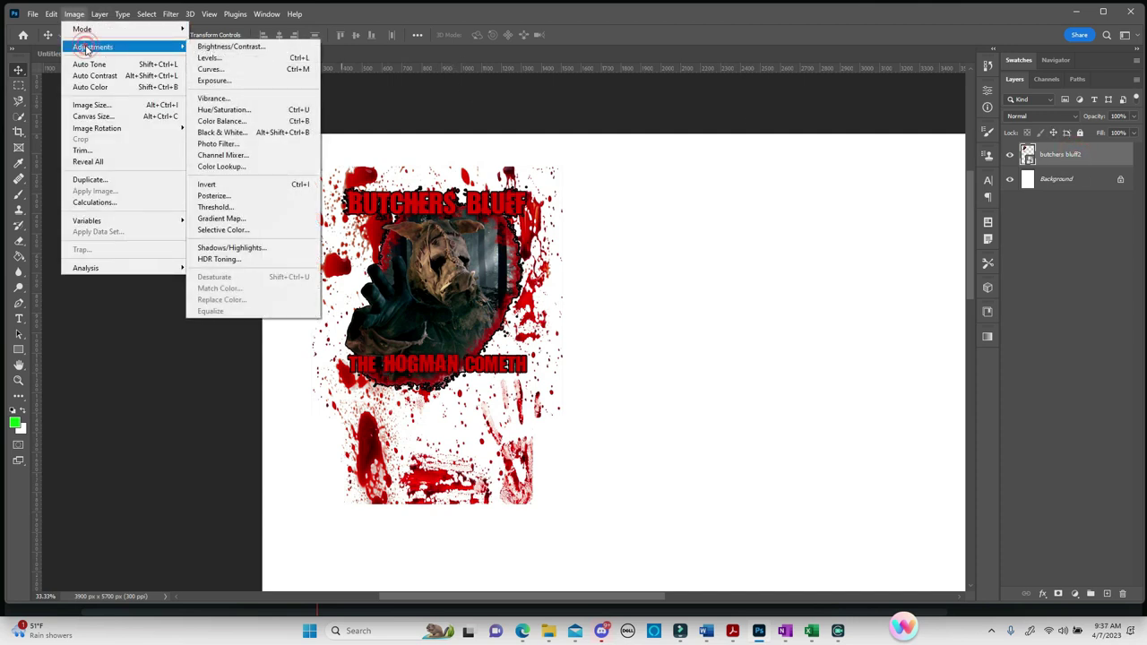
click(222, 101)
drag(560, 169, 659, 177)
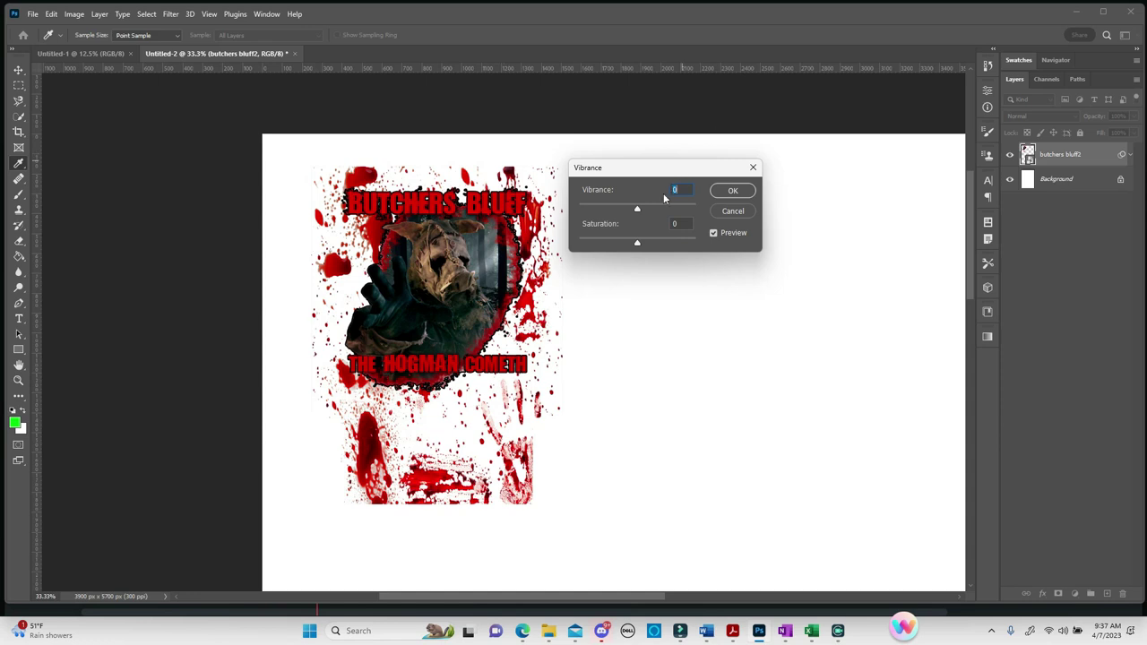
drag(694, 208, 698, 208)
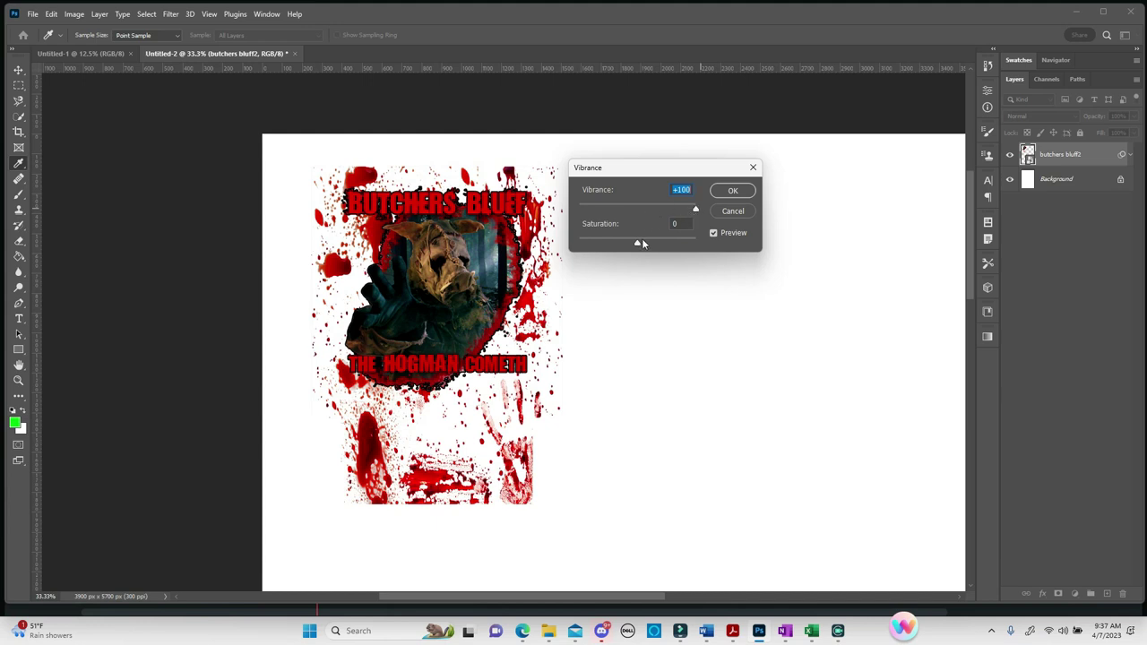
drag(638, 245, 575, 249)
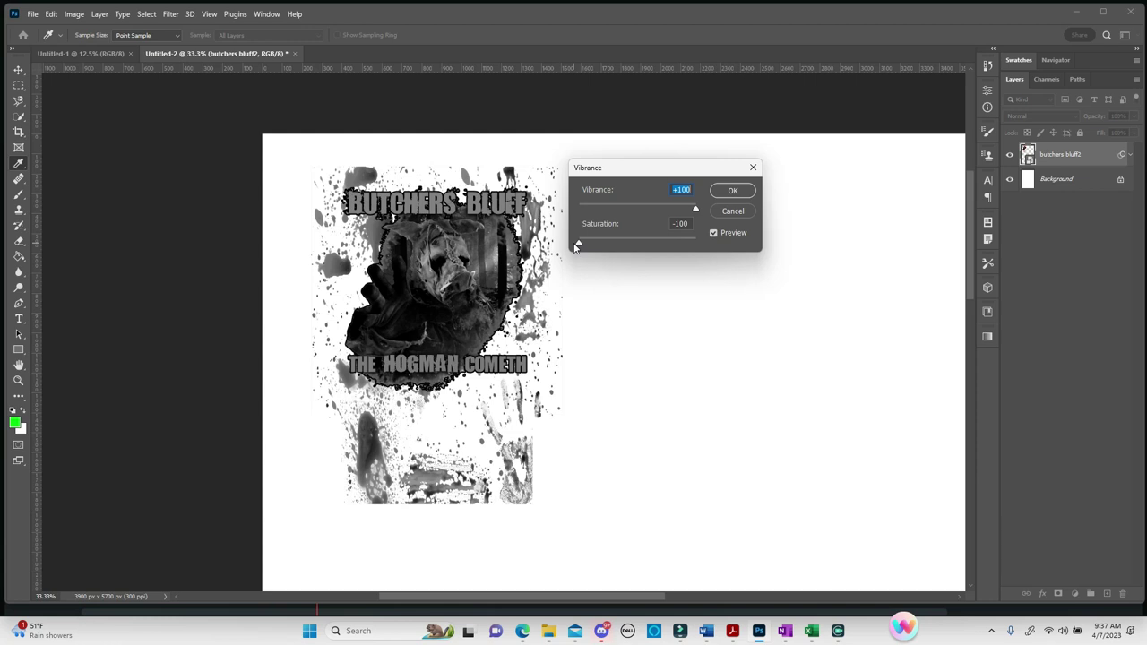
drag(576, 246, 665, 245)
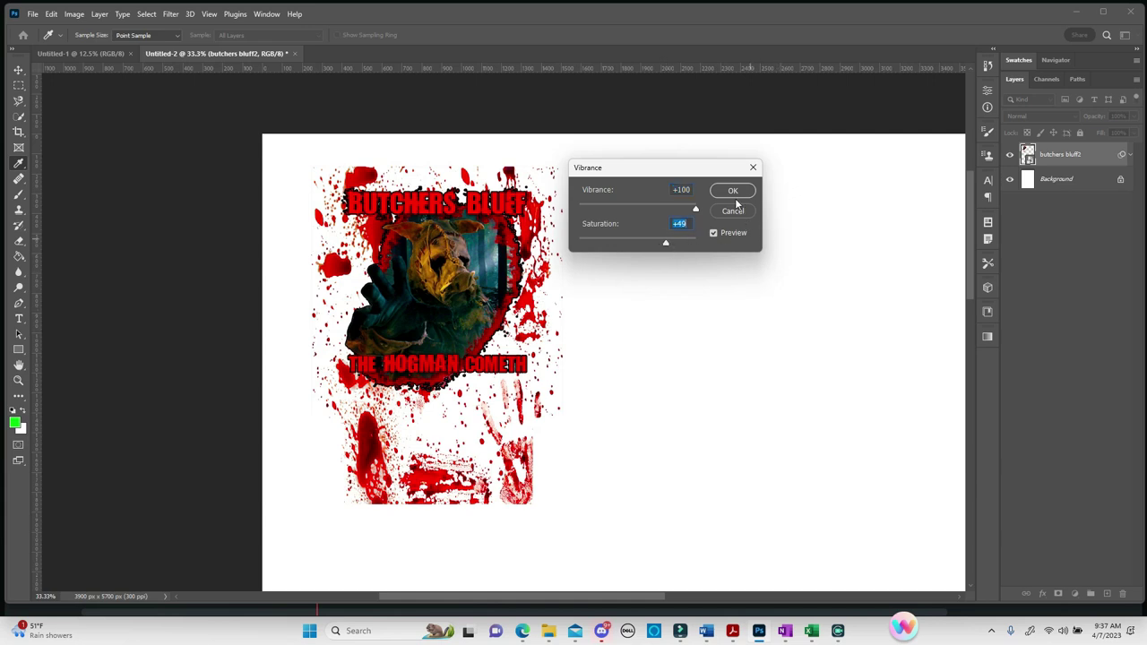
click(734, 191)
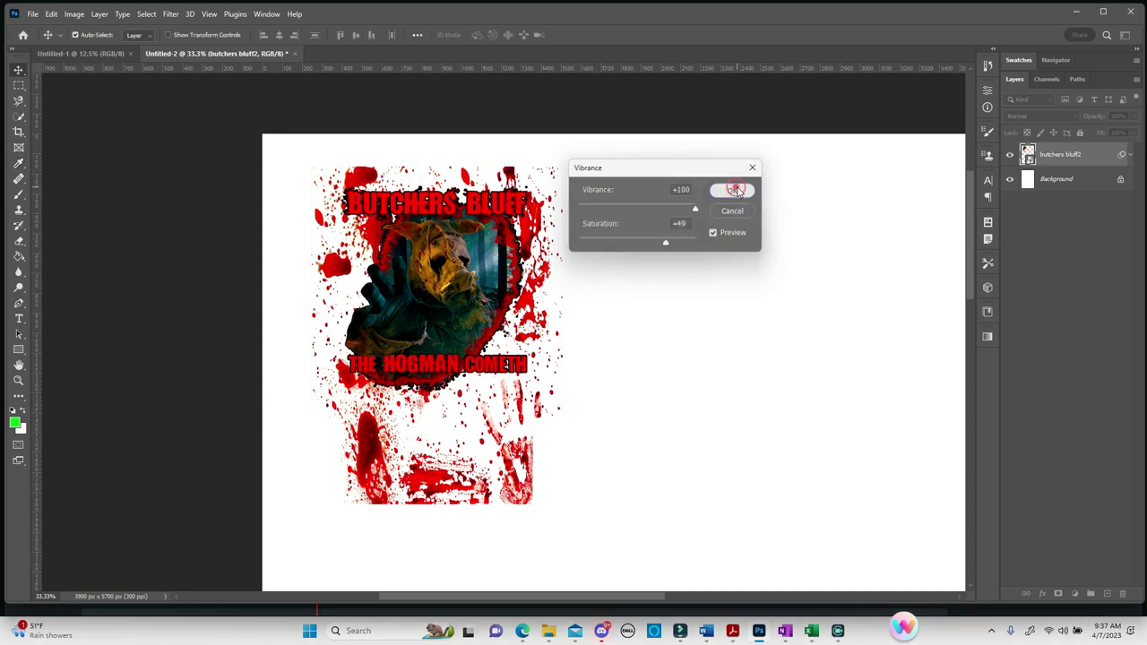
click(661, 493)
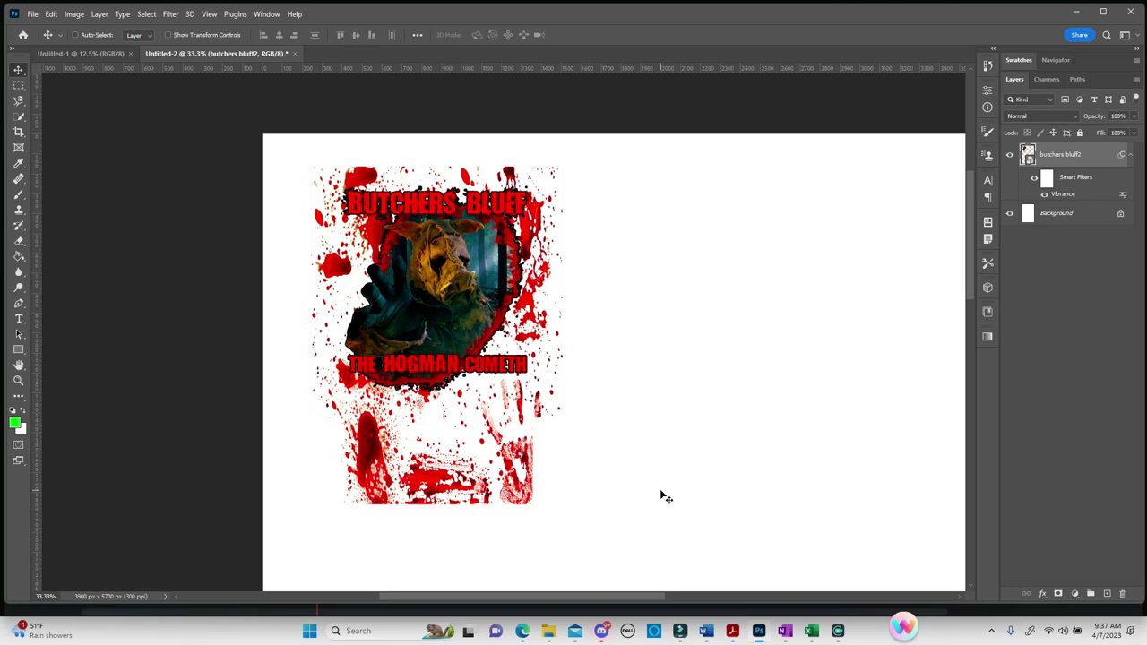
Step: Duplicate the butchers bluff2 design and place the copy beside the original at the top of the page
key(ctrl+minus)
key(ctrl+minus)
key(ctrl+minus)
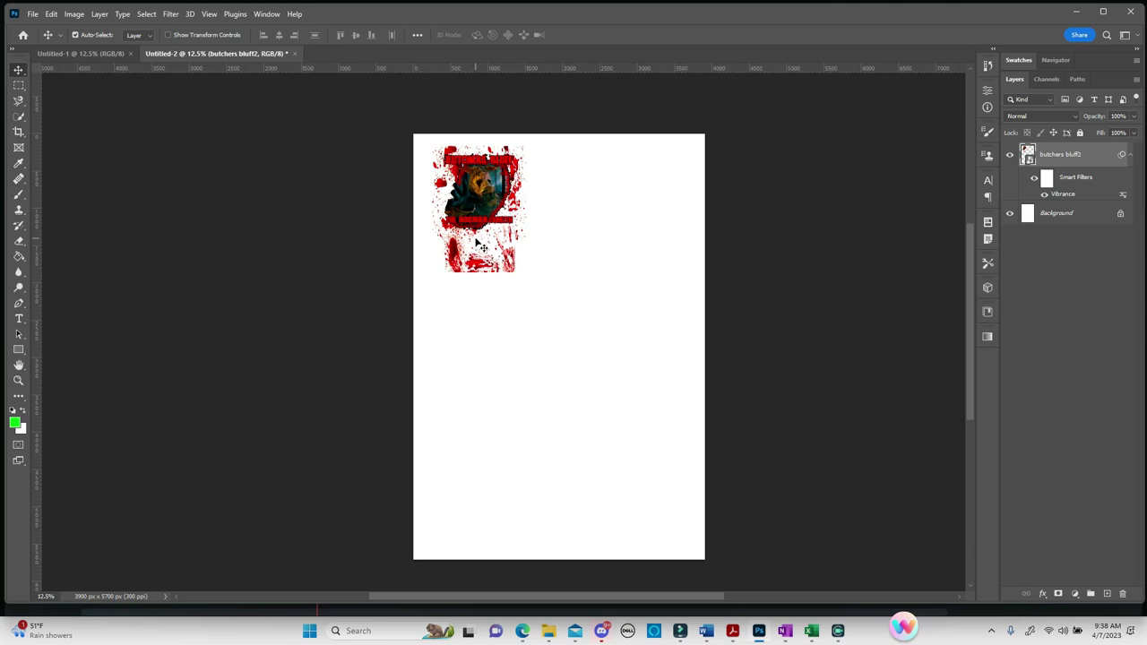
click(52, 14)
click(604, 222)
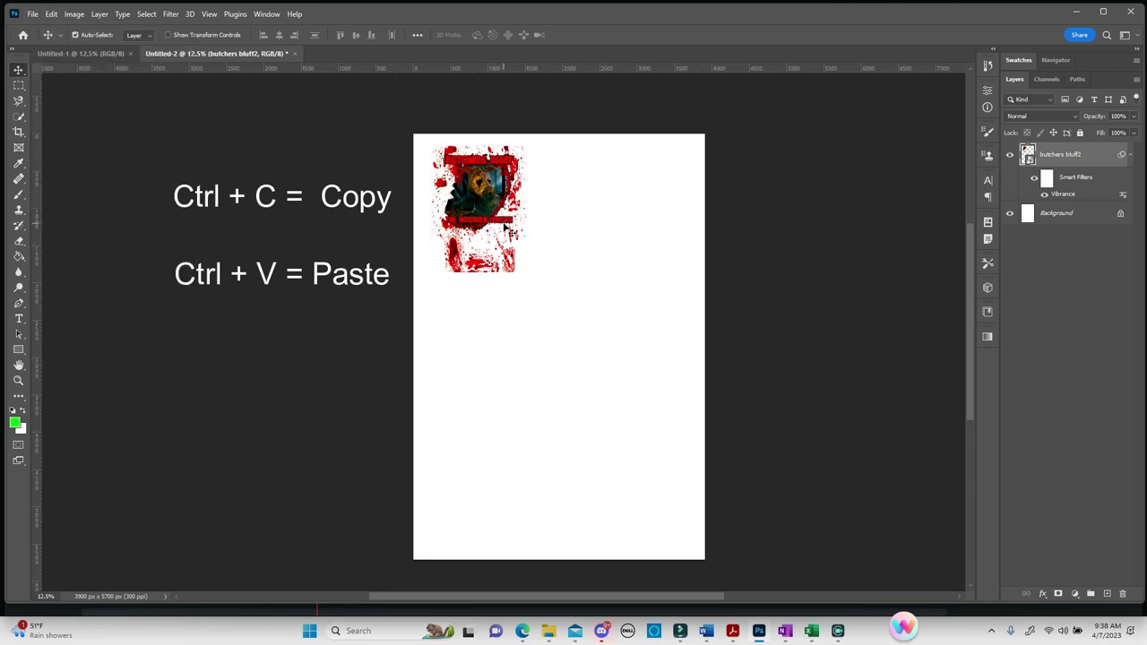
drag(493, 211, 630, 221)
key(ctrl+v)
click(51, 14)
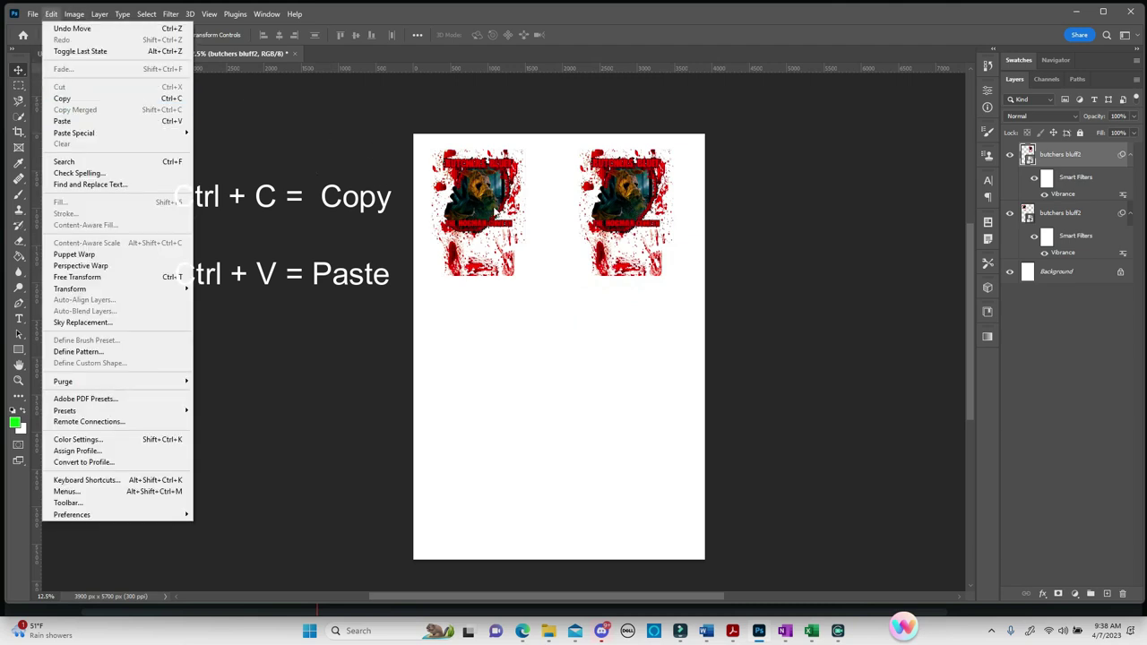
Step: Shift the original design slightly inward and add four more copies below to fill two columns of three
click(495, 210)
ctrl+click(498, 199)
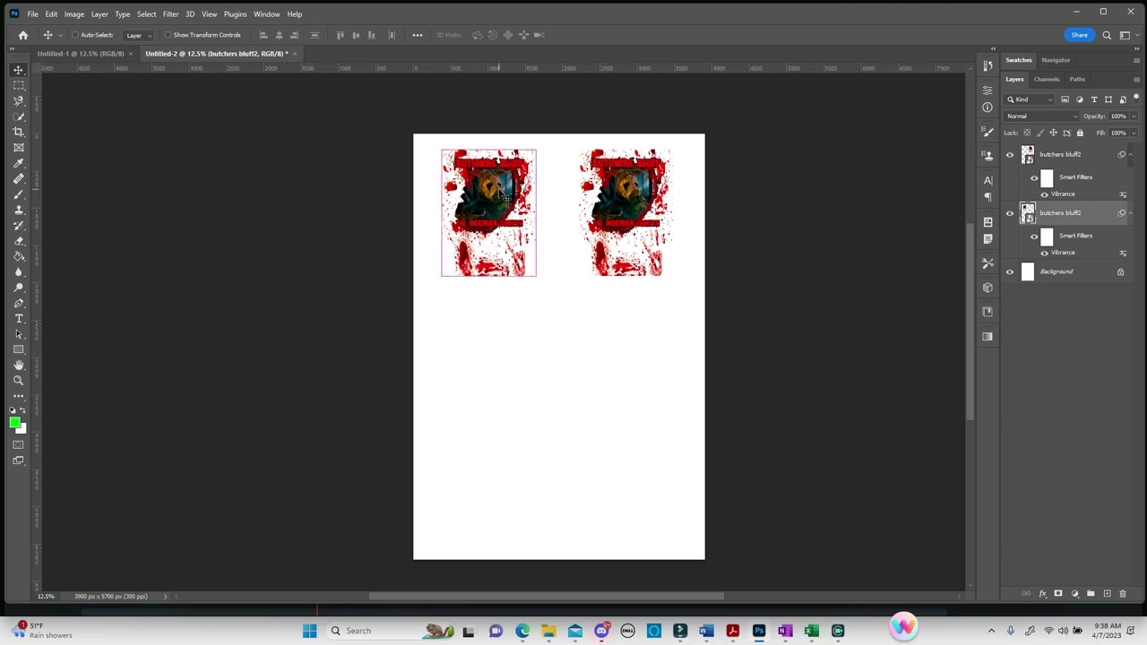
drag(502, 195, 493, 351)
drag(559, 341, 502, 453)
drag(561, 373, 624, 458)
Step: Align the copies into an evenly spaced grid of two columns and three rows, then deselect them
drag(495, 242, 494, 242)
drag(488, 310, 487, 301)
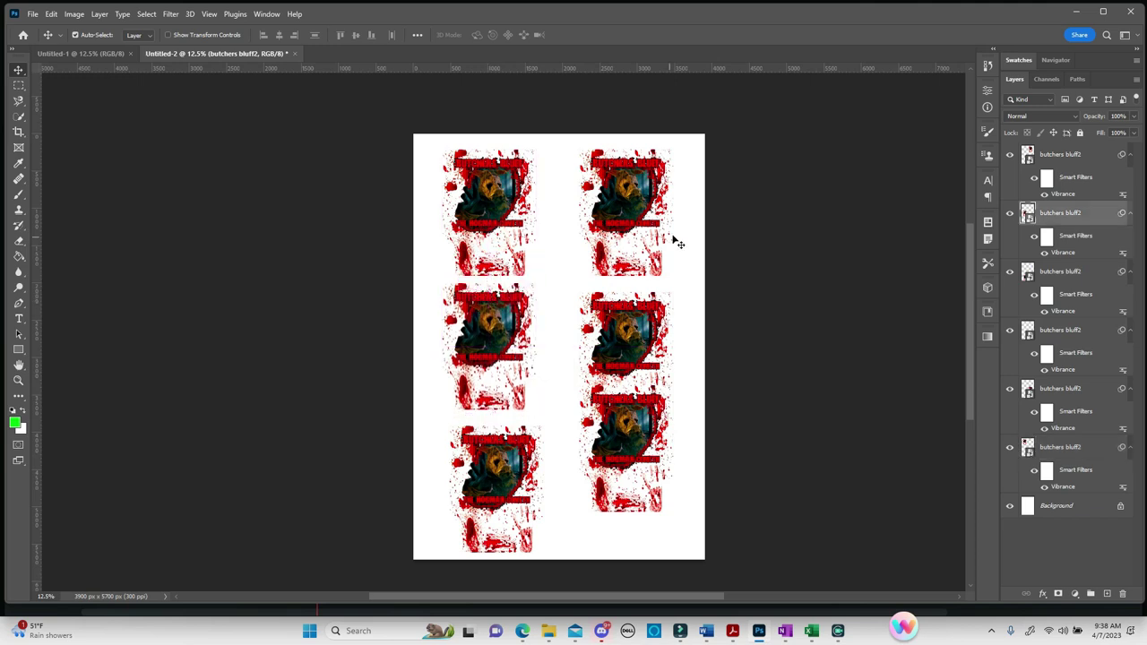
drag(638, 321, 637, 321)
drag(629, 448, 627, 477)
drag(491, 498, 484, 489)
click(693, 446)
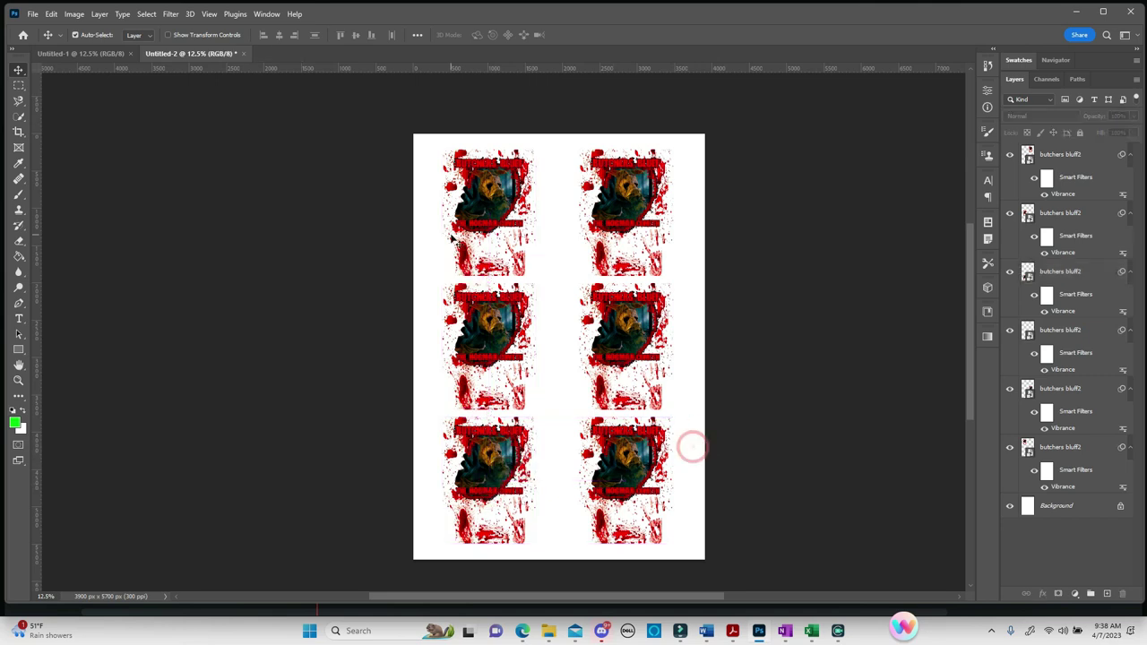
Step: Flip the whole canvas horizontally to mirror the designs
click(73, 13)
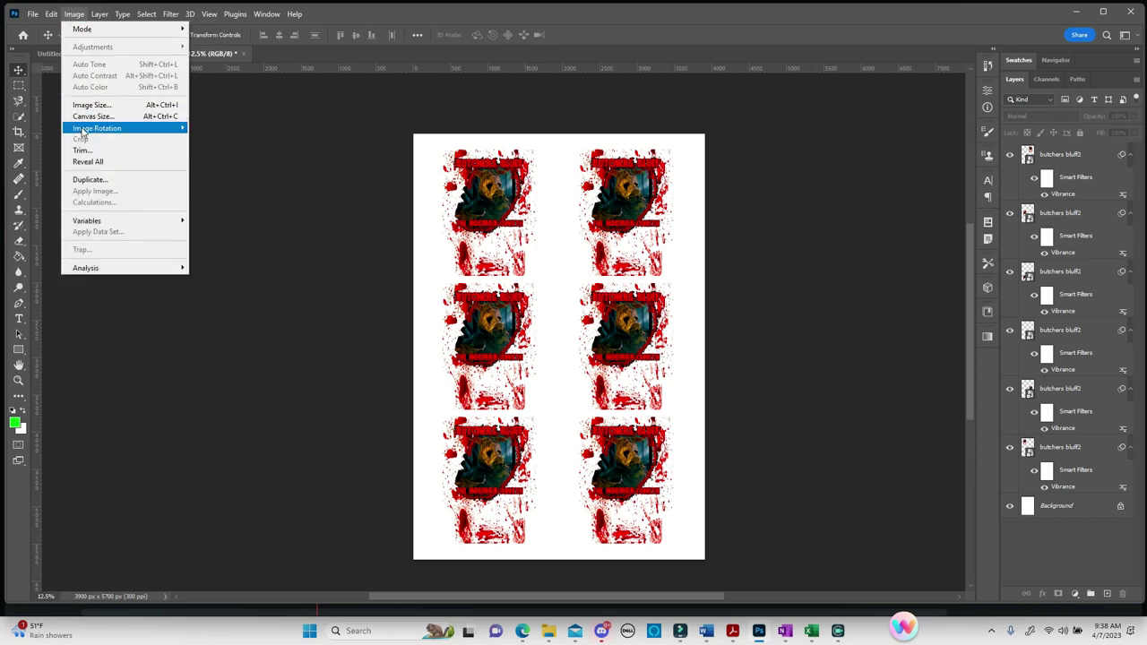
mouse_move(80, 132)
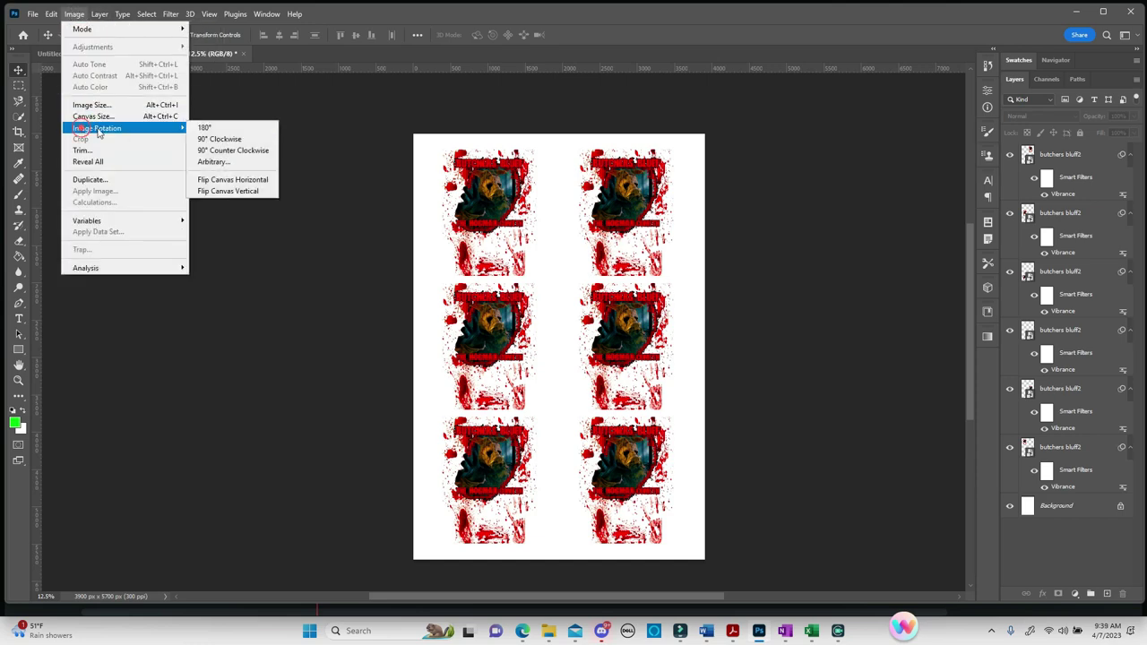
click(232, 180)
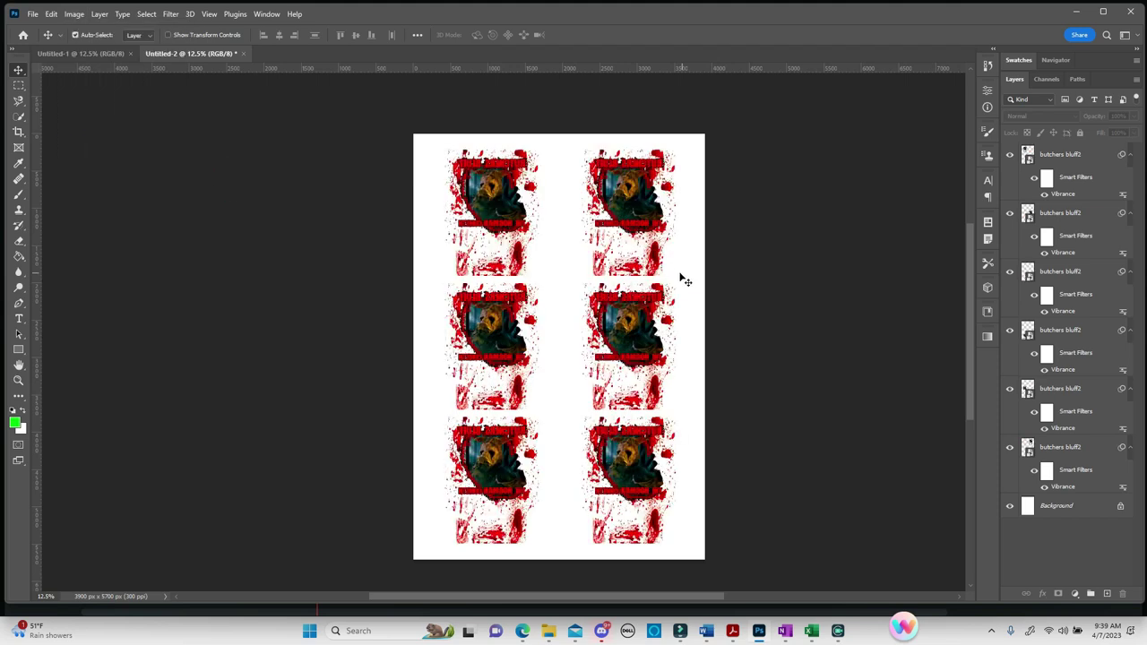
Step: Open the print settings and set the color handling to Photoshop Manages Colors
click(34, 14)
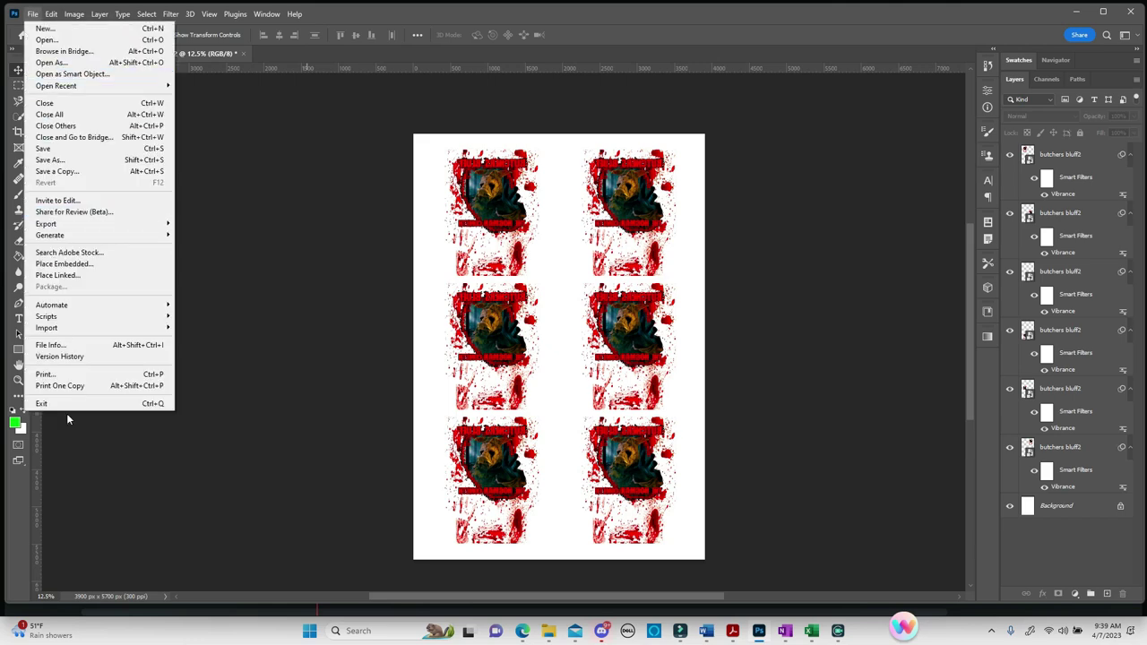
click(71, 375)
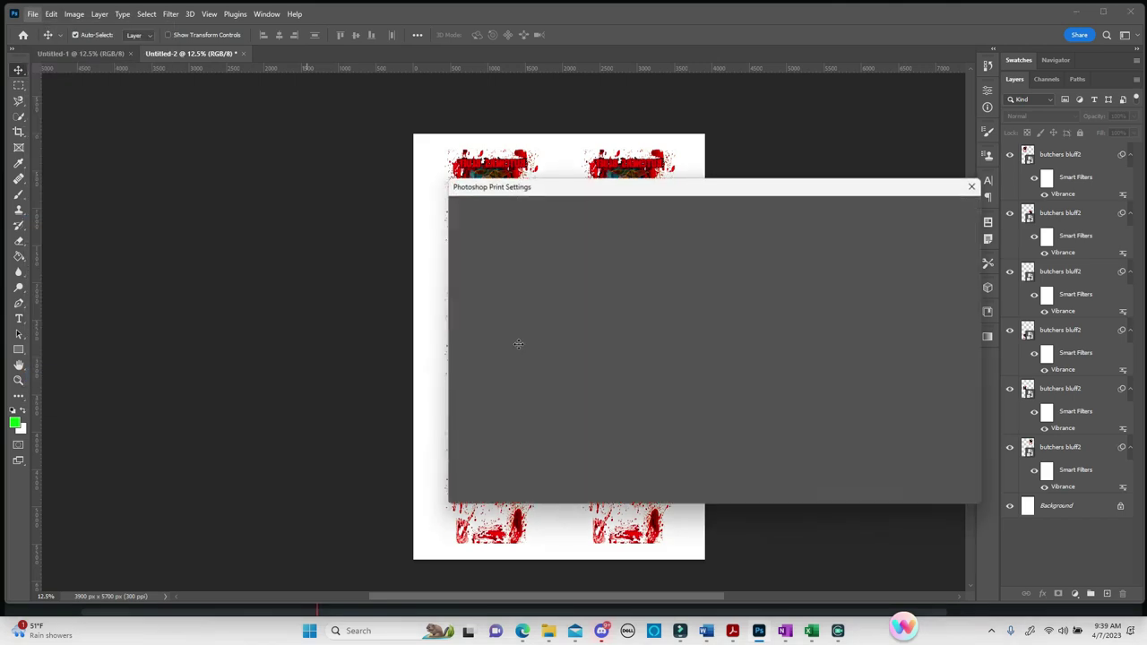
drag(718, 188, 603, 168)
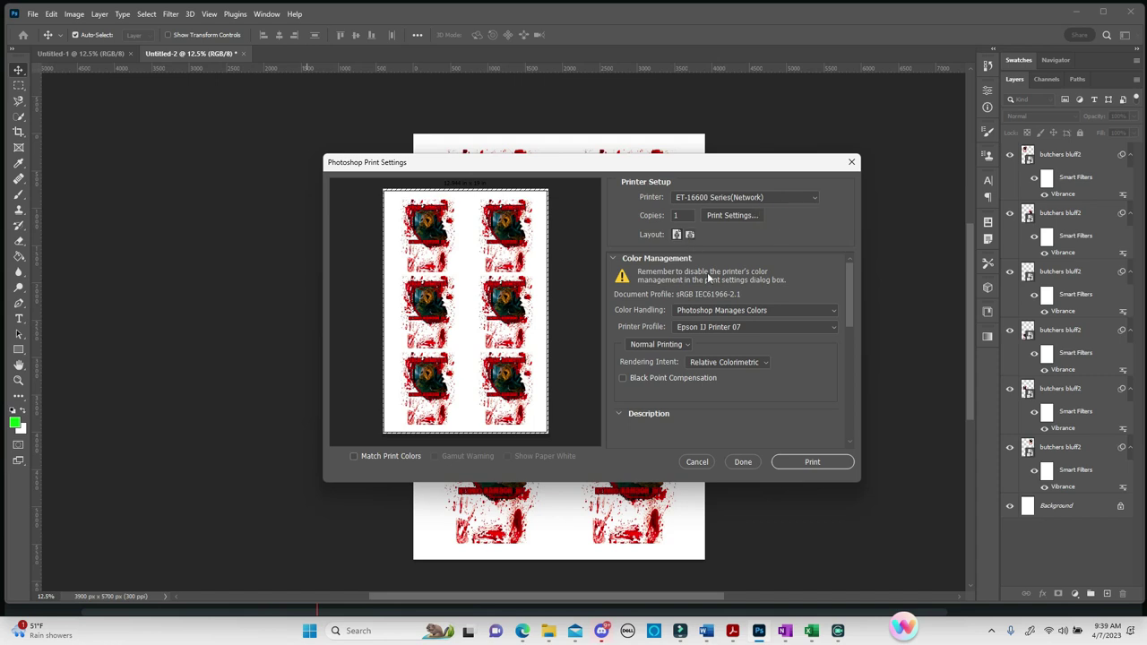
click(743, 312)
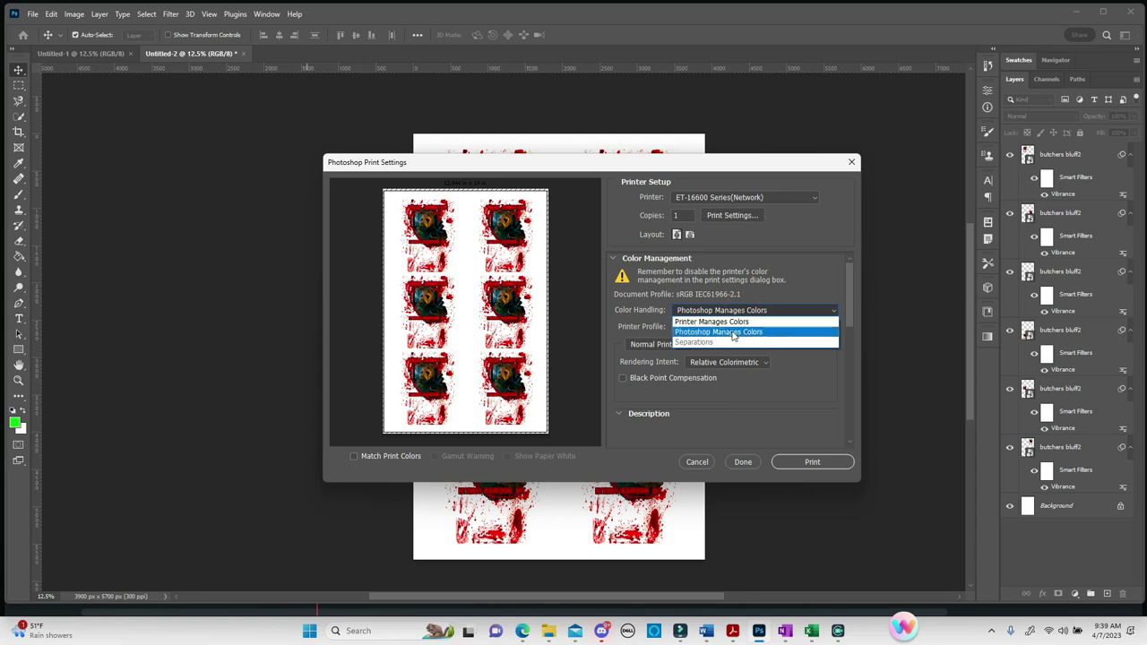
click(735, 331)
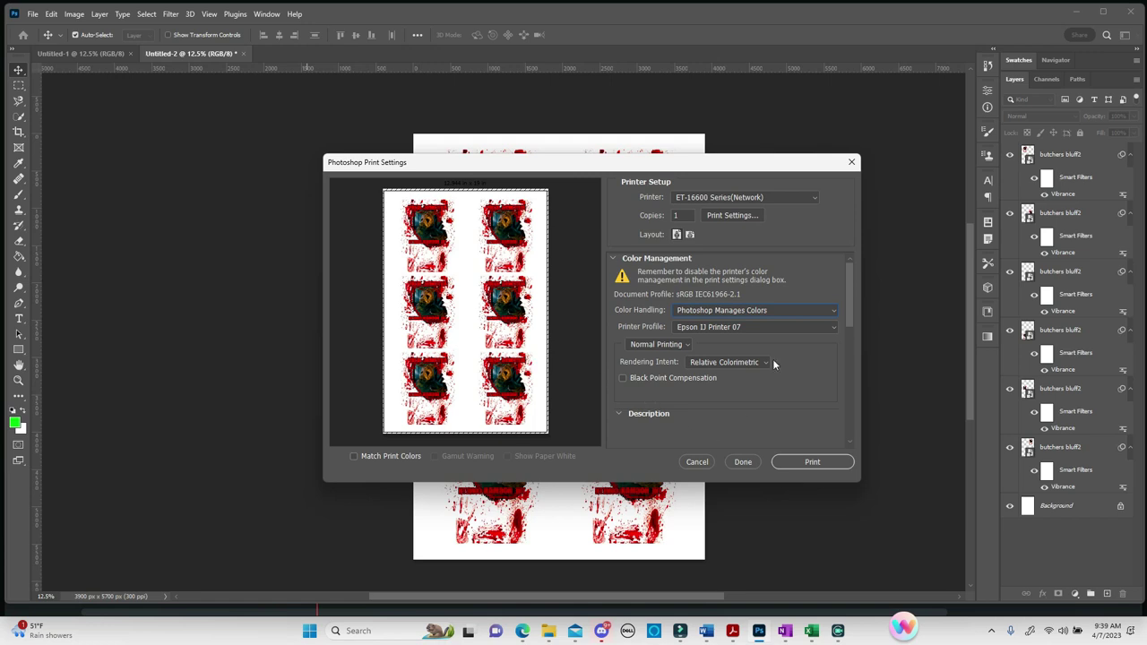
Step: Review the ET-16600 printer's document size, paper type and quality, plus the additional bidirectional printing option
click(740, 216)
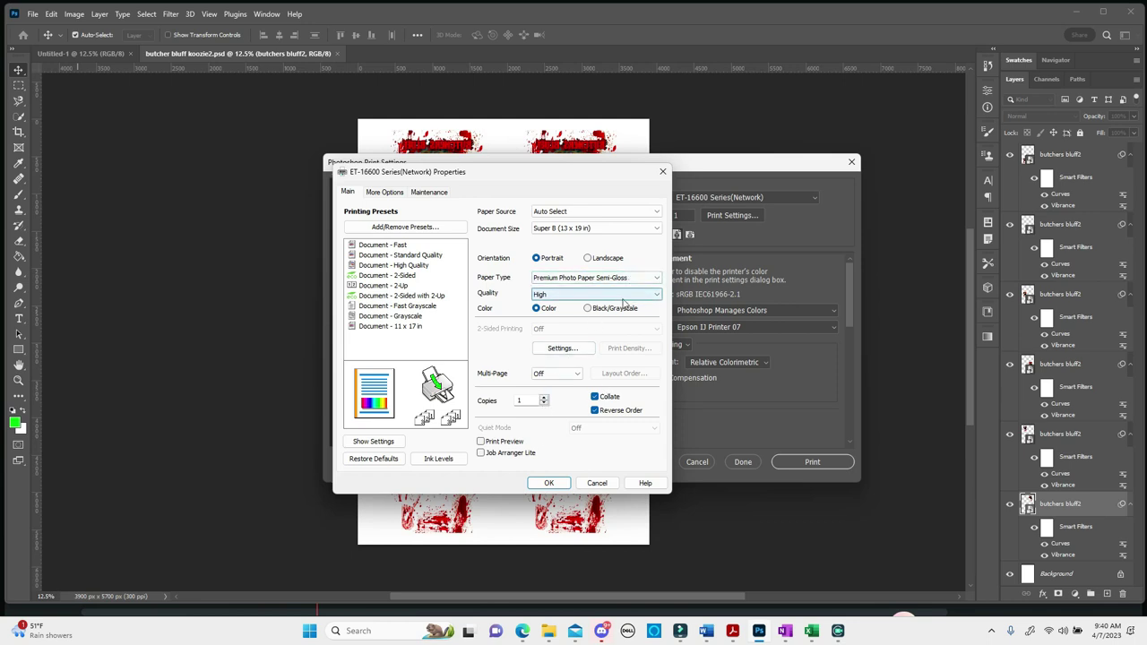
click(387, 194)
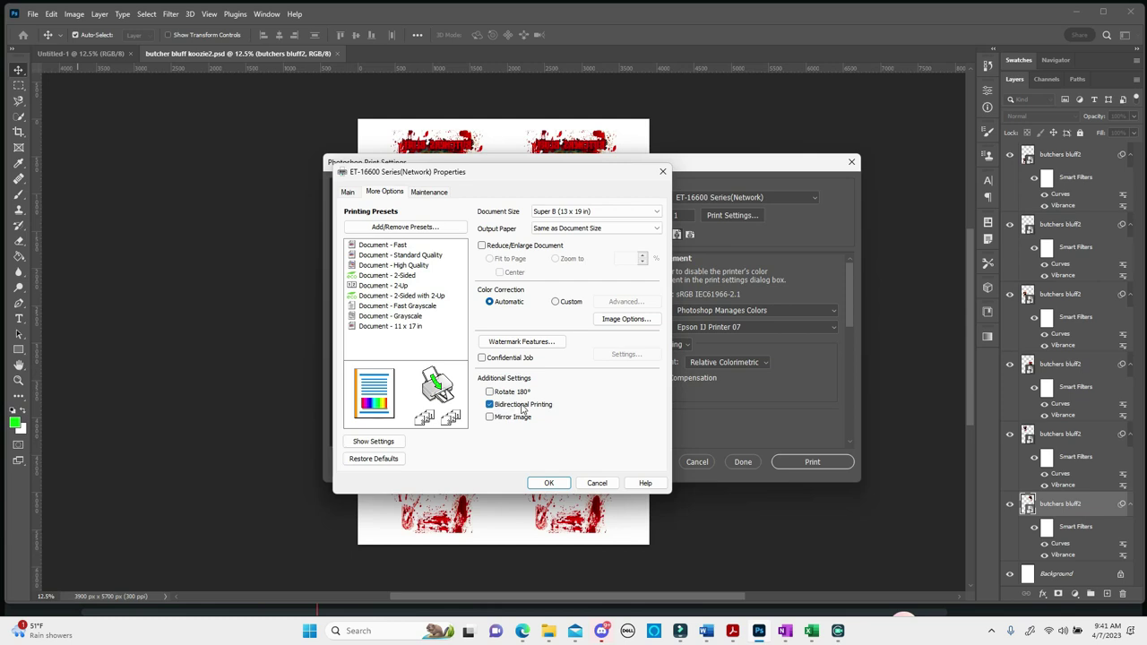
click(492, 406)
click(503, 408)
Step: Check the print density in the printer's extended maintenance settings and accept the printer properties
click(439, 194)
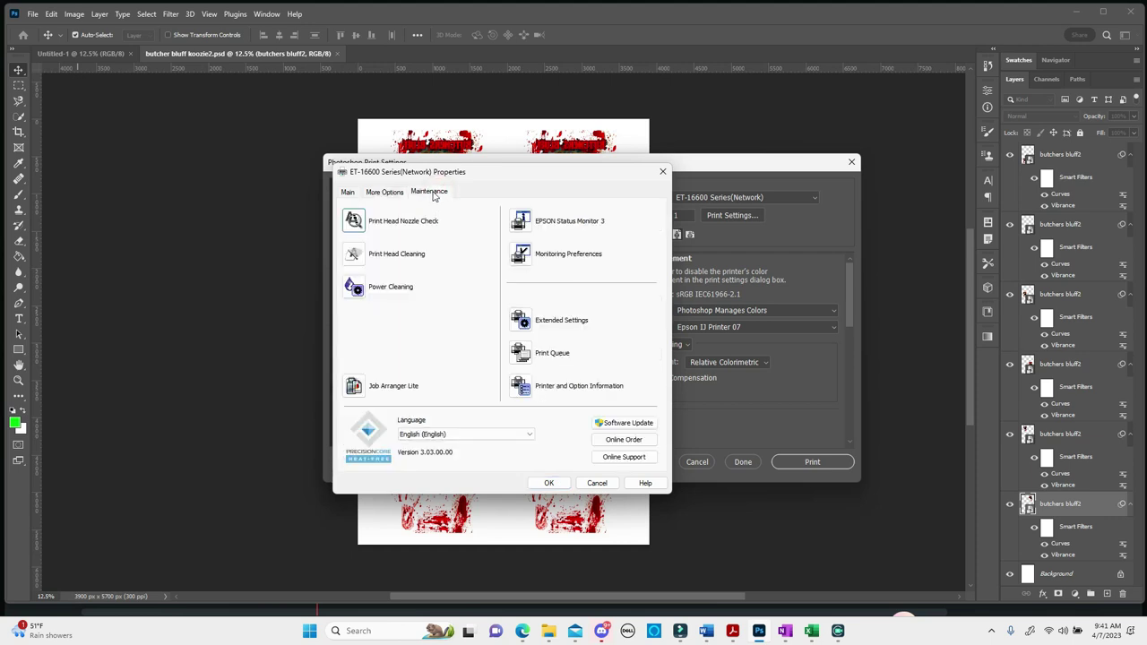
click(520, 324)
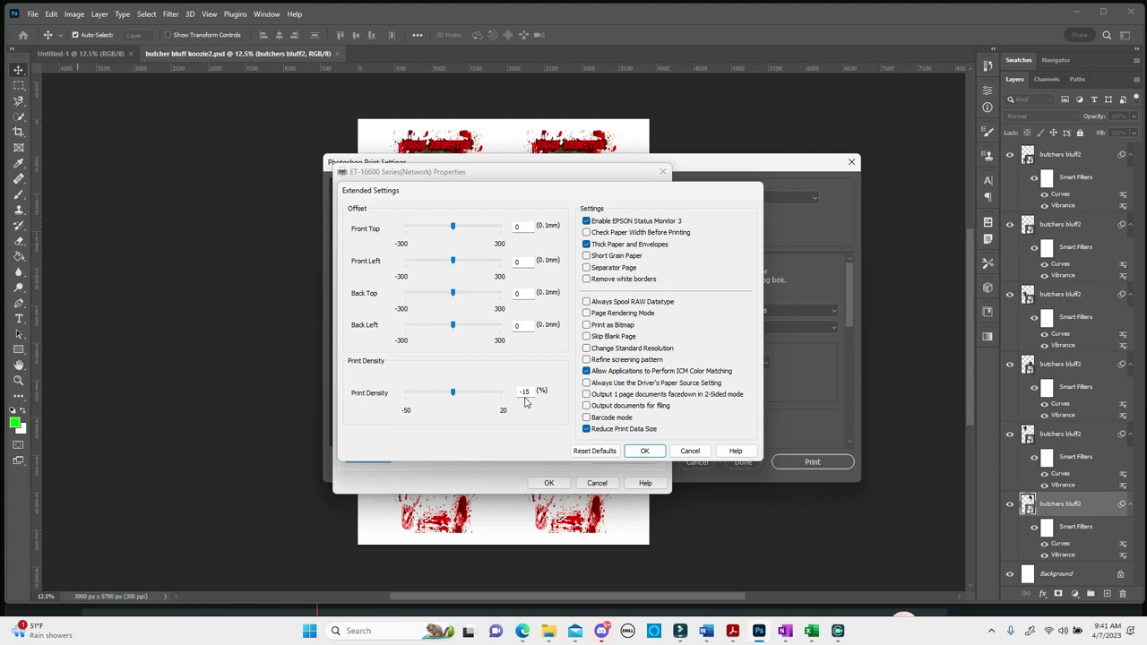
click(655, 455)
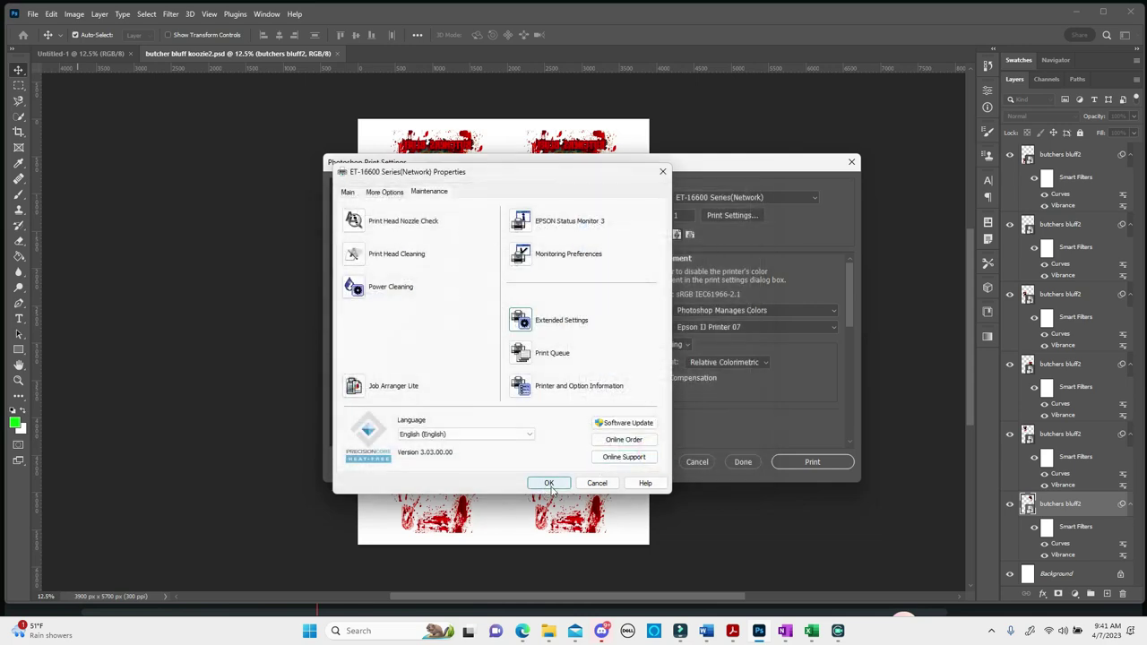
click(550, 485)
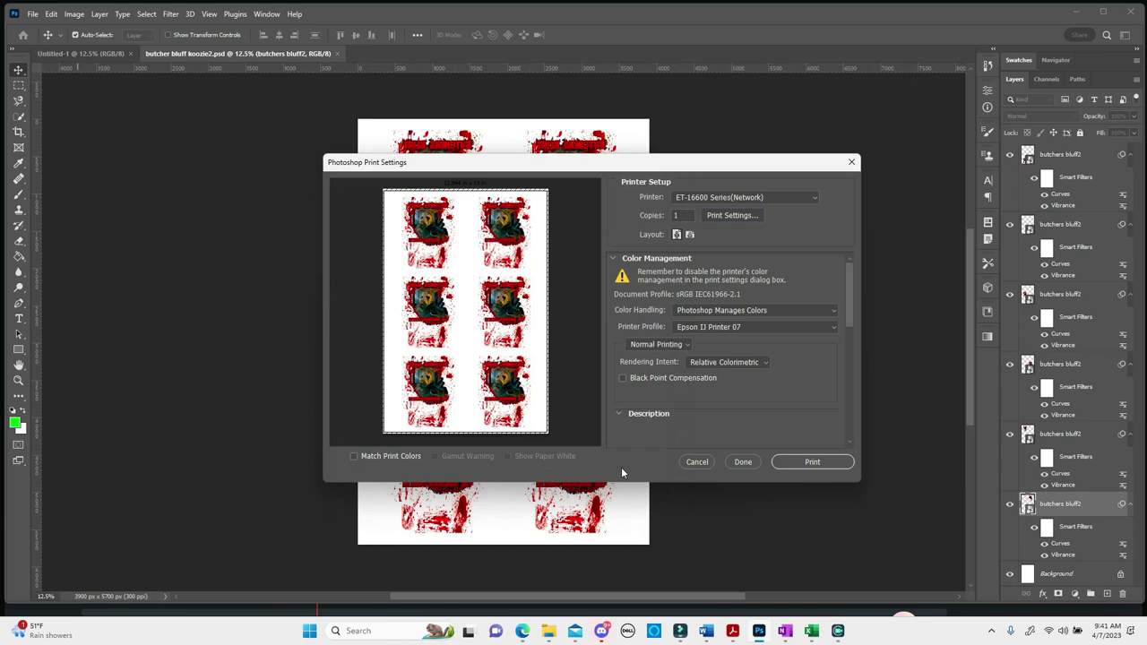
Step: Recheck the ET-16600 printer's main properties, accept them and print the mirrored sheet
click(735, 215)
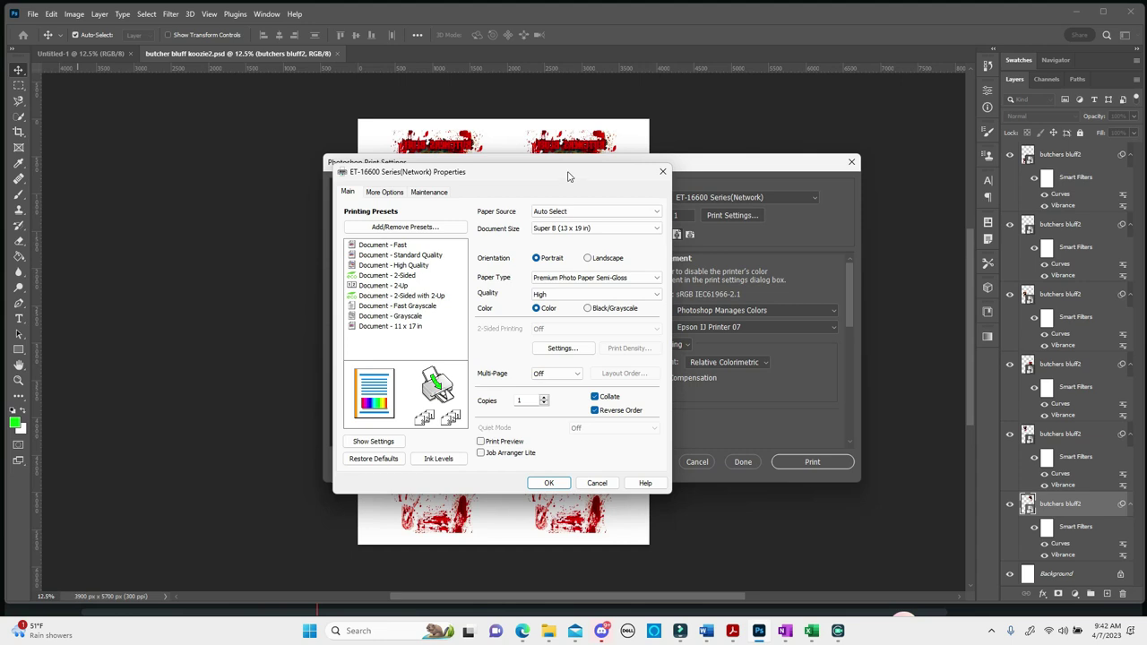
click(549, 484)
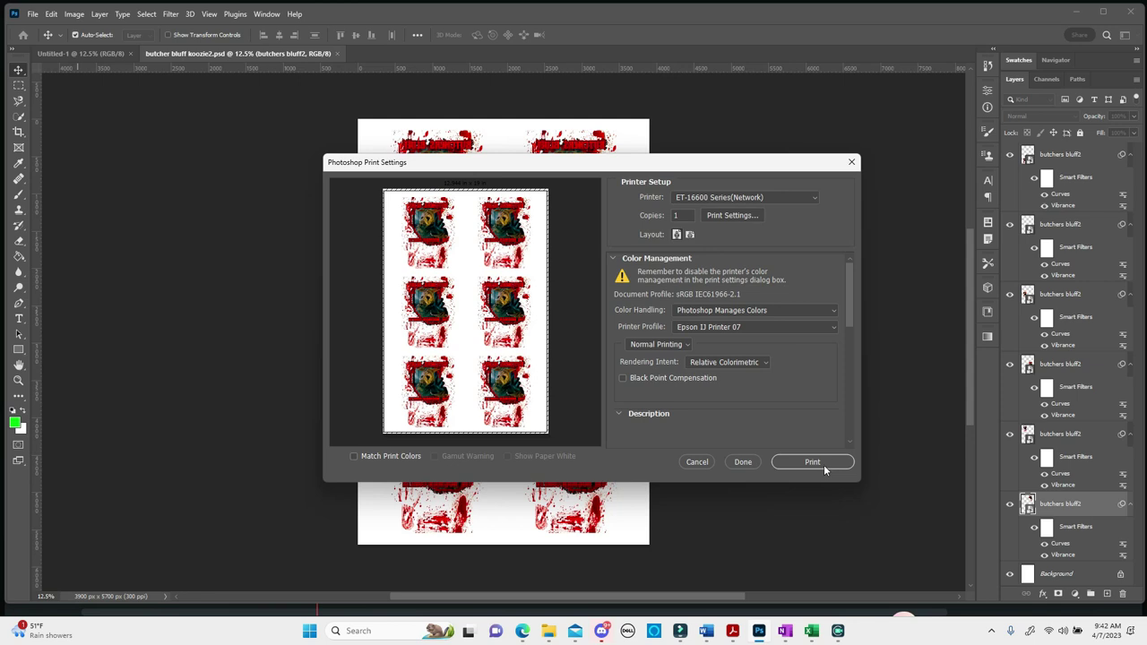
click(823, 465)
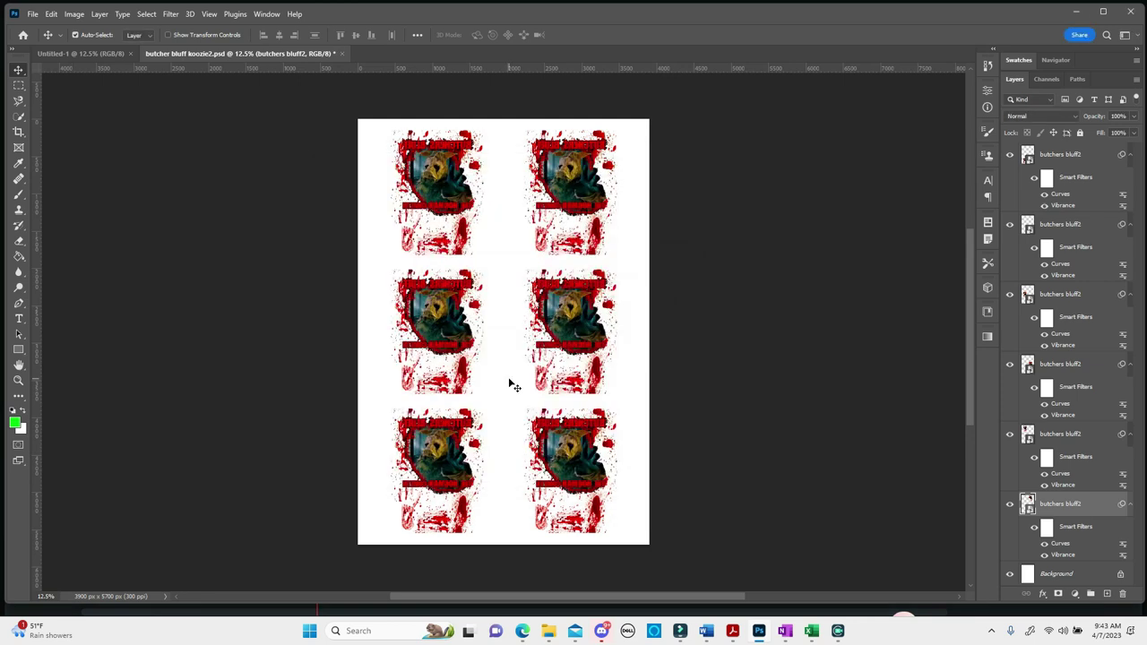